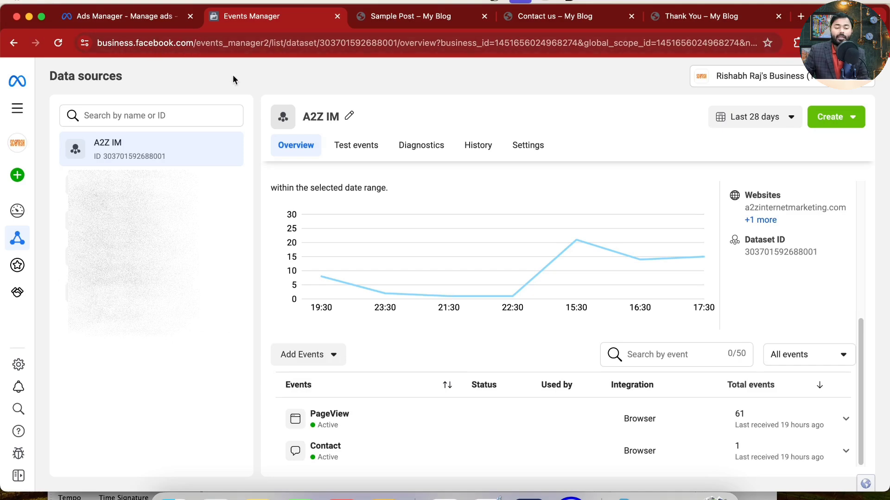
# Step: Load the a2zinternetmarketing.com home page in place of the contact page and inspect its pixel with Meta Pixel Helper
pyautogui.moveTo(50, 78); pyautogui.dragTo(146, 84)
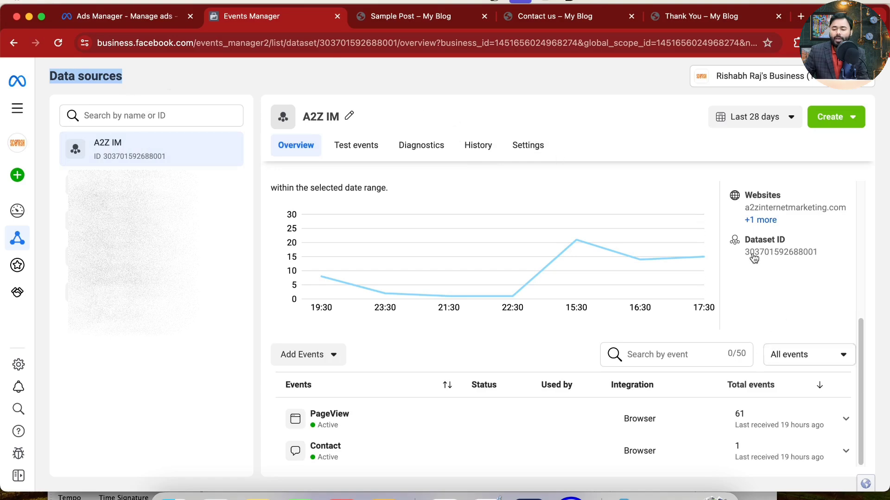
pyautogui.click(431, 16)
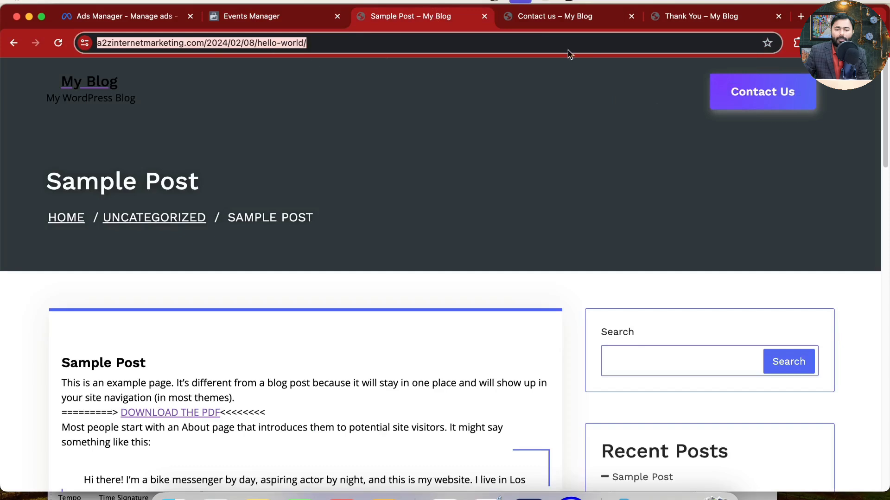
pyautogui.click(552, 16)
pyautogui.moveTo(204, 45); pyautogui.dragTo(409, 70)
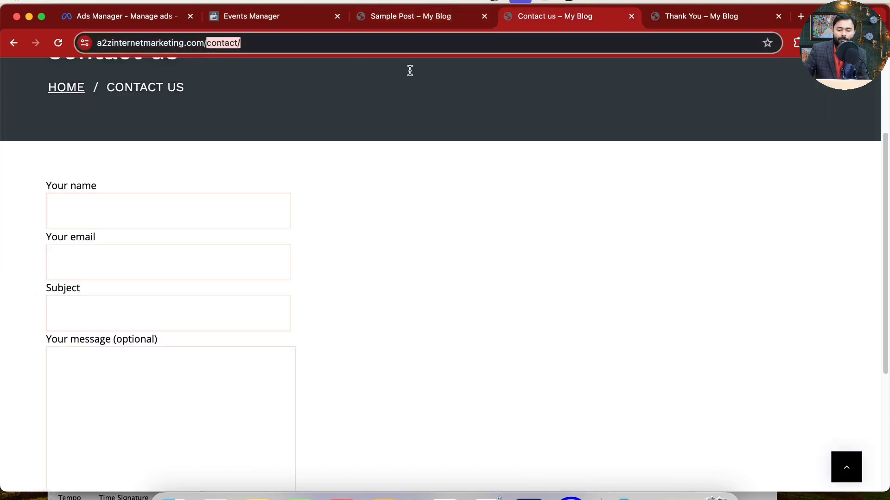
pyautogui.press('BackSpace')
pyautogui.press('Return')
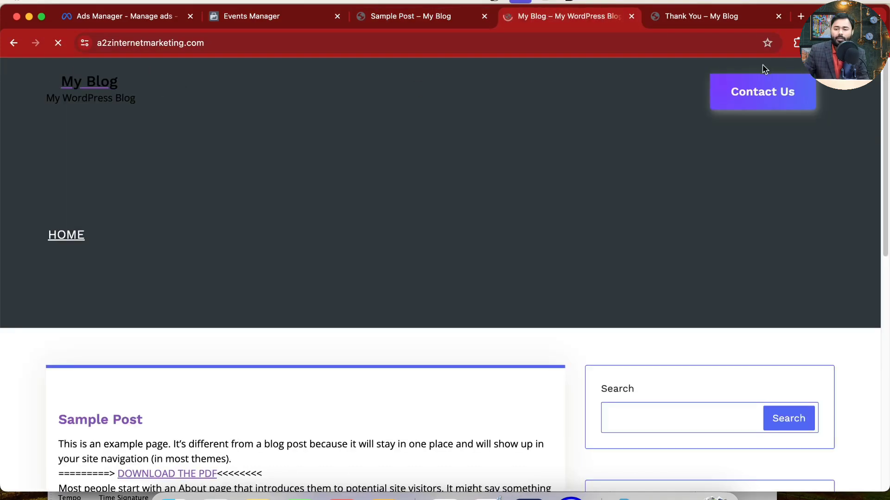
pyautogui.click(796, 43)
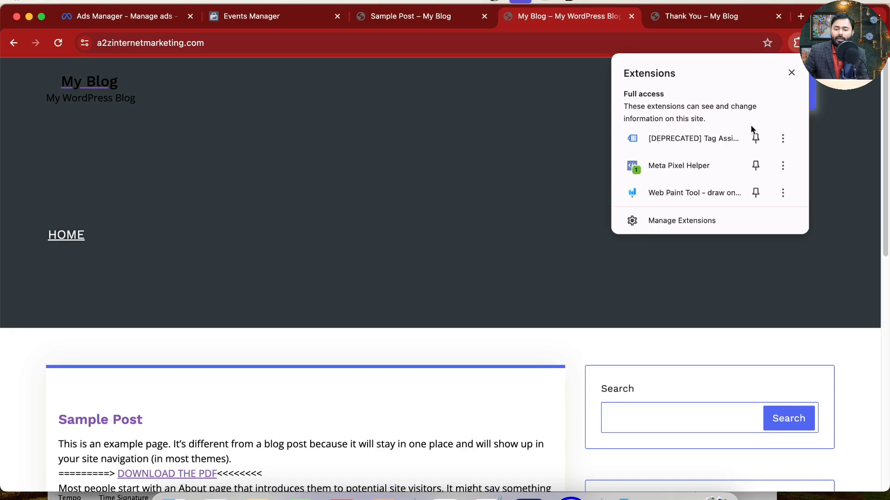
pyautogui.click(686, 168)
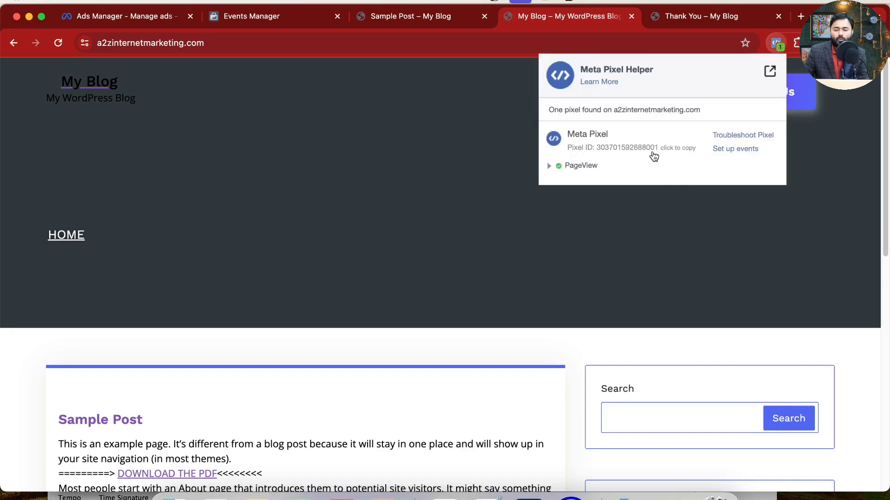
# Step: Switch back to Events Manager and start a new custom conversion for the A2Z IM dataset
pyautogui.click(250, 16)
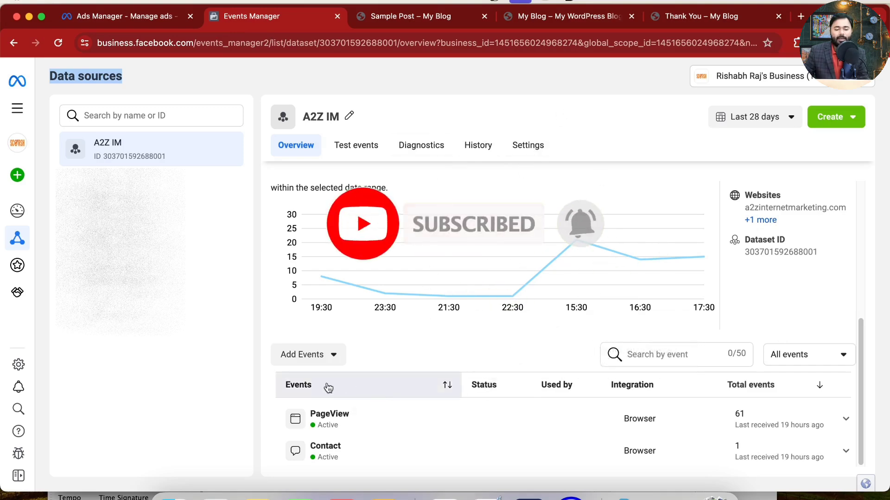
pyautogui.click(331, 353)
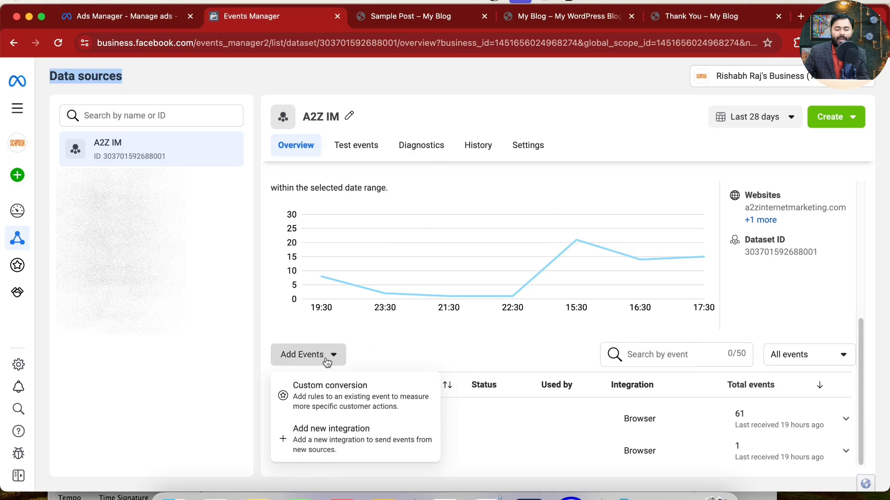
pyautogui.click(332, 398)
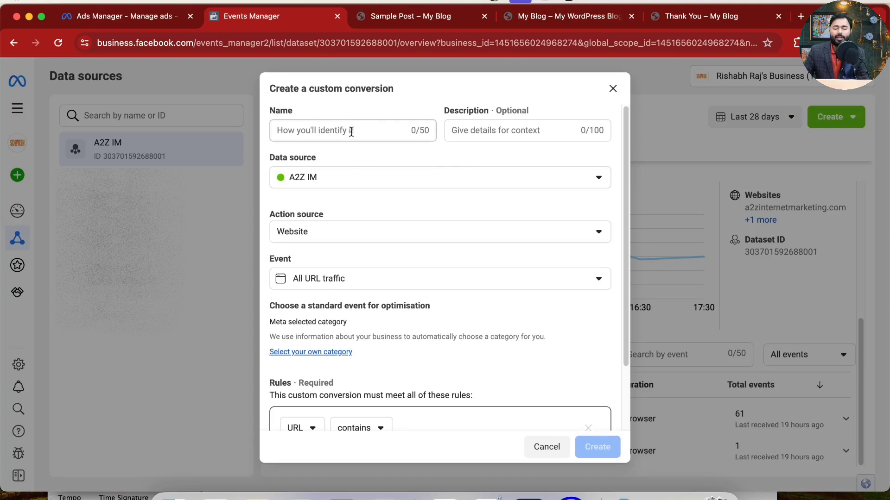
# Step: Review the blog's Thank You page and the content of the Sample Post page
pyautogui.click(430, 18)
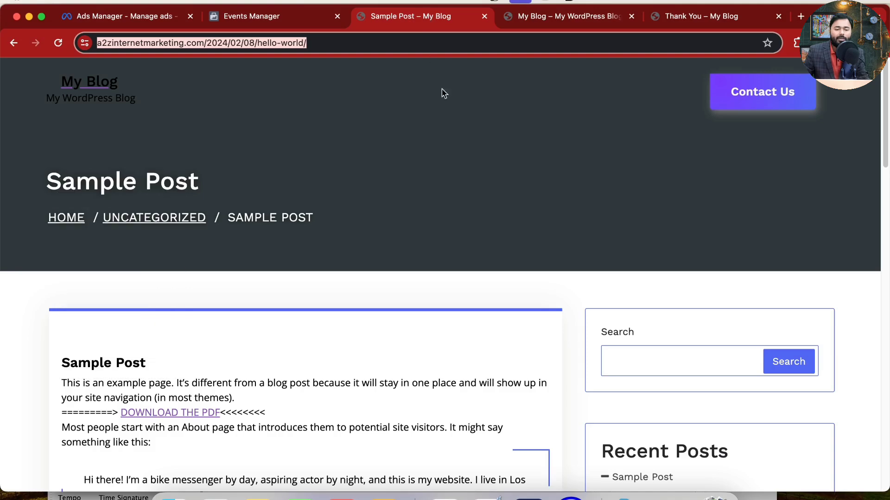
pyautogui.click(706, 19)
pyautogui.click(410, 19)
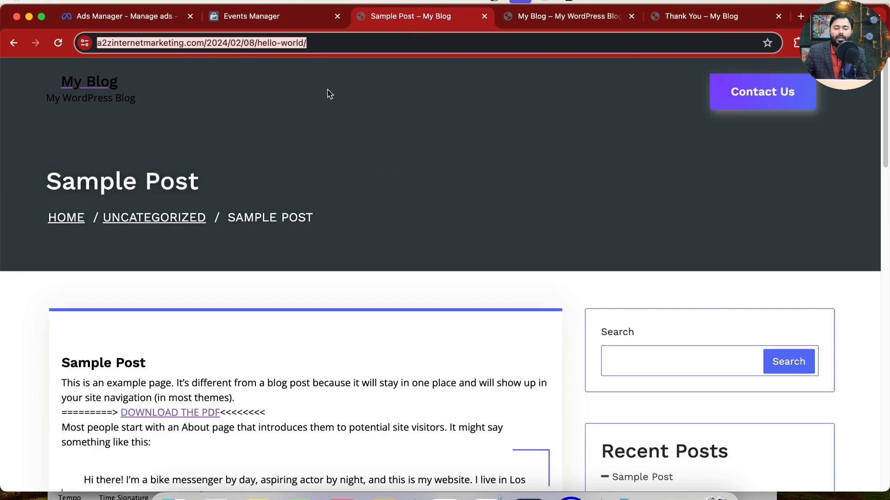
pyautogui.scroll(-10, 427, 229)
pyautogui.scroll(10, 427, 232)
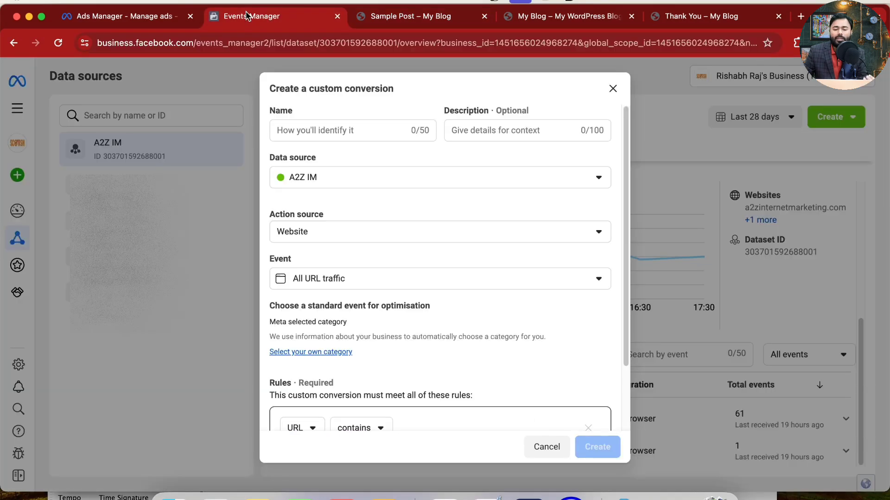
# Step: Back in Events Manager, name the custom conversion "Thank You Page - Conversion"
pyautogui.click(285, 16)
pyautogui.click(350, 128)
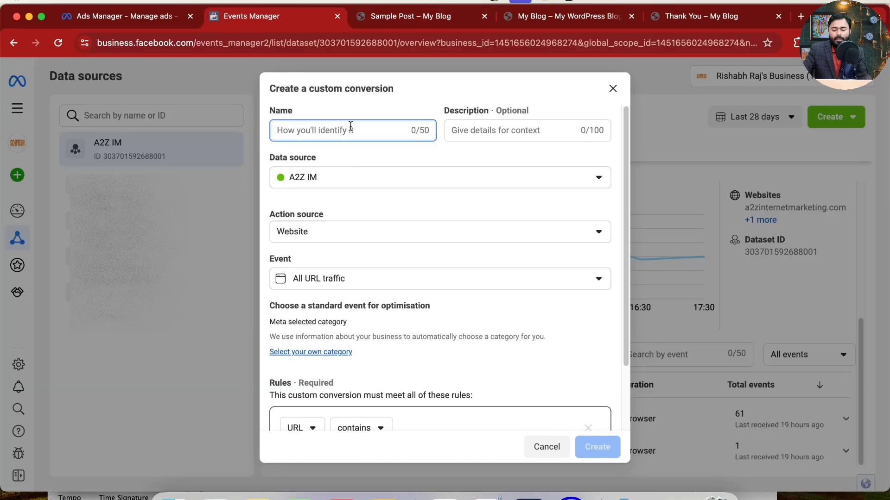
pyautogui.write('Than')
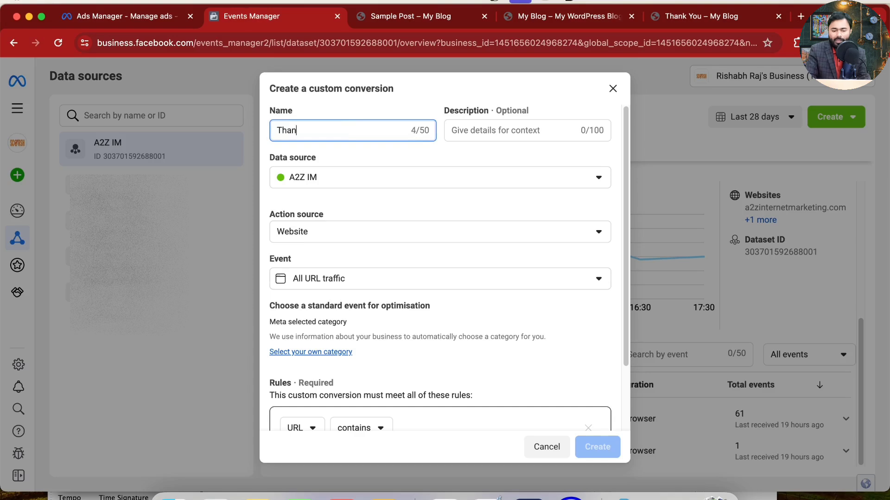
pyautogui.write('k You Page - Conversion')
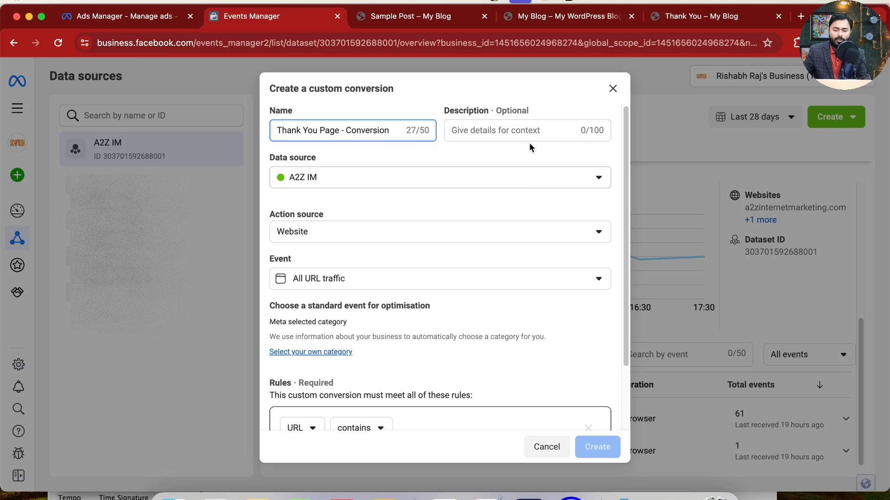
# Step: Set the custom conversion's description to "This is custom Thank You Page CONVERSION"
pyautogui.click(529, 130)
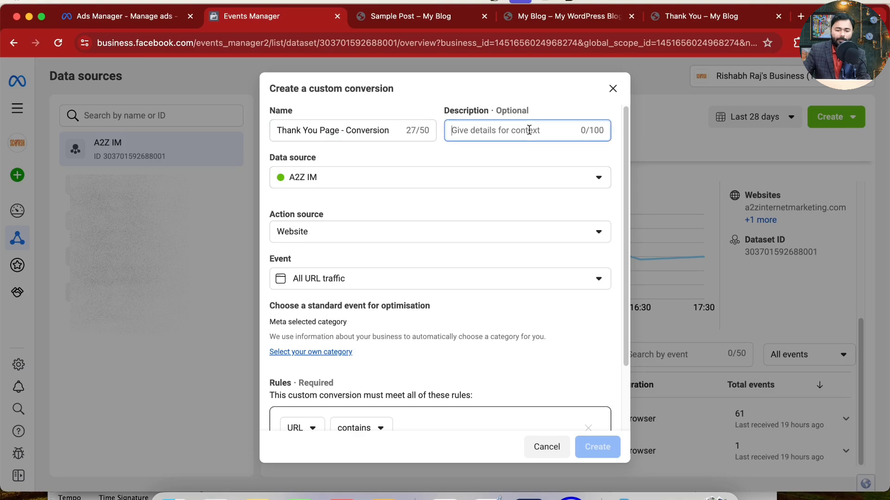
pyautogui.write('This is custo')
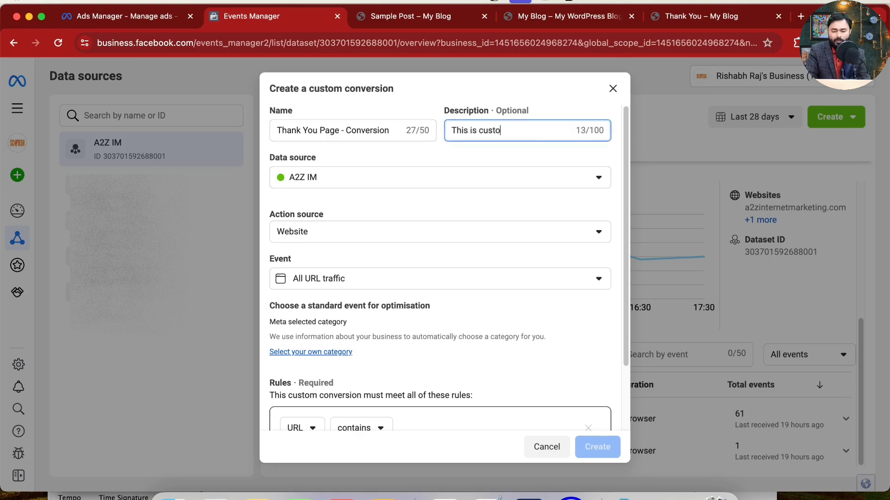
pyautogui.write('m Thank You Pa')
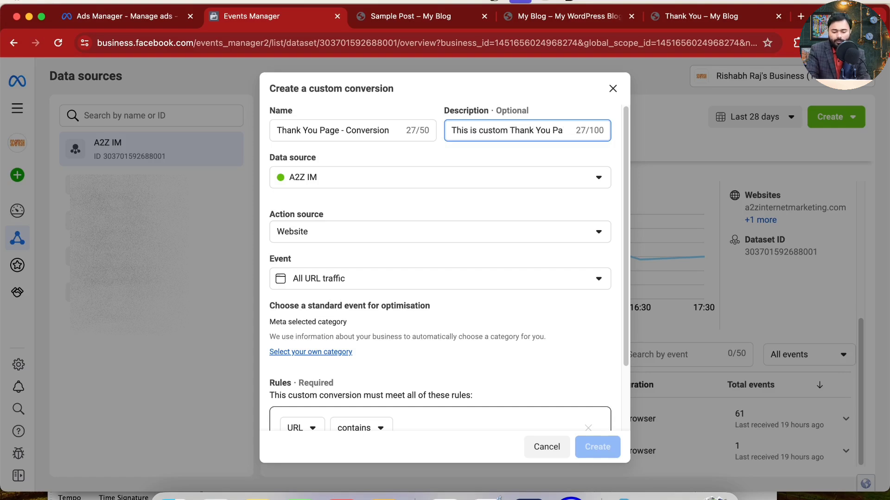
pyautogui.write('ge CON')
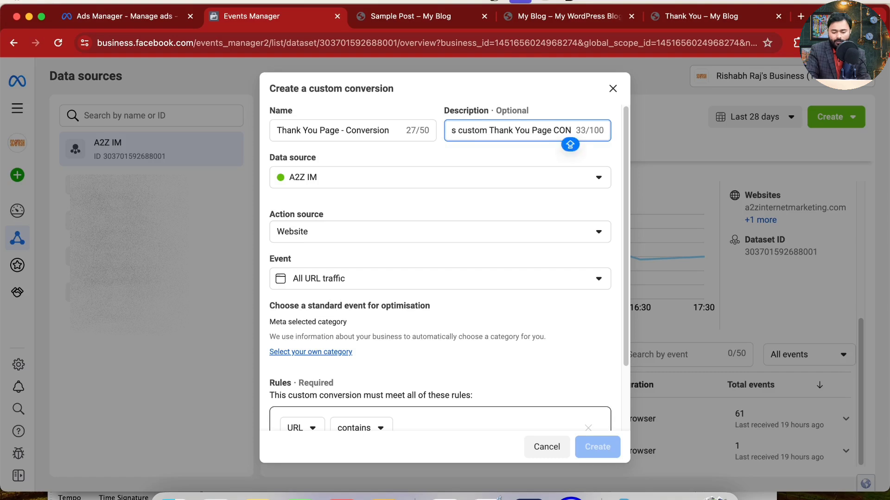
pyautogui.write('VERSION')
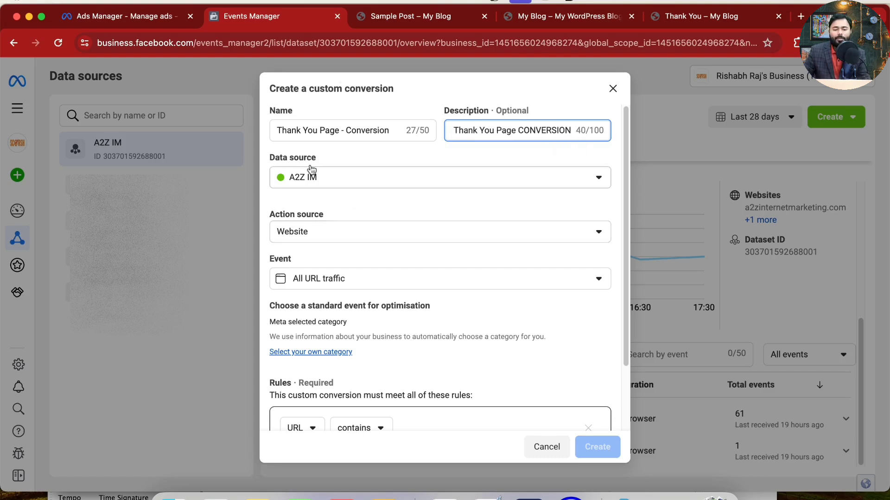
# Step: Examine the data source and action source options offered for the custom conversion
pyautogui.click(325, 176)
pyautogui.click(365, 162)
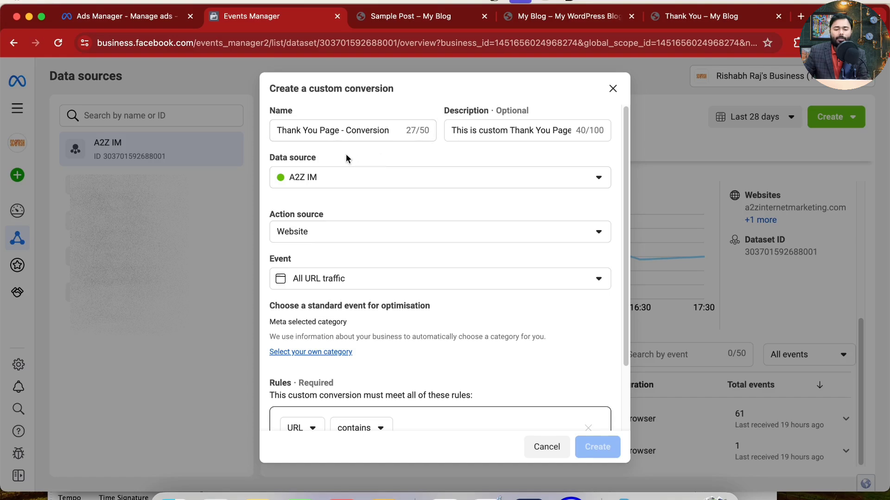
pyautogui.click(334, 176)
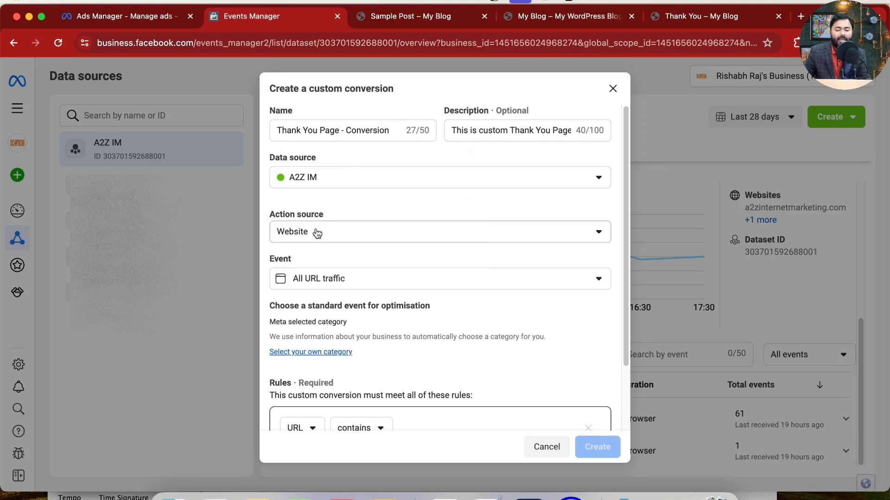
pyautogui.click(327, 238)
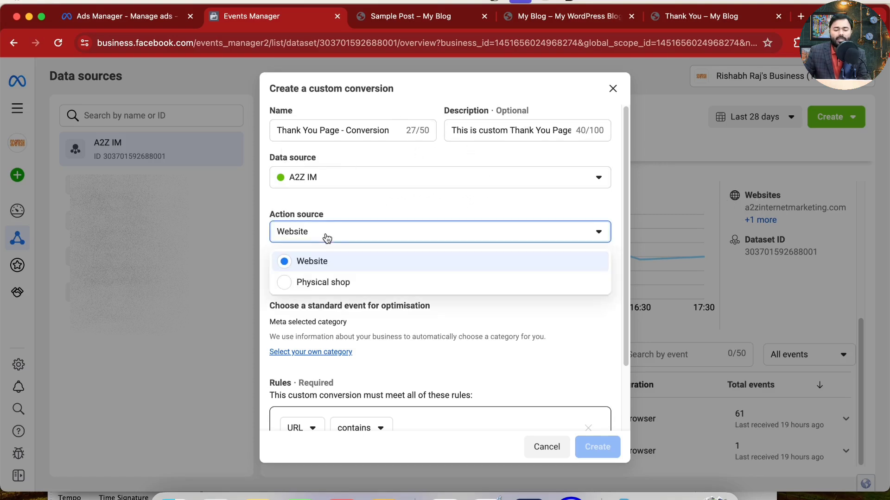
pyautogui.click(343, 207)
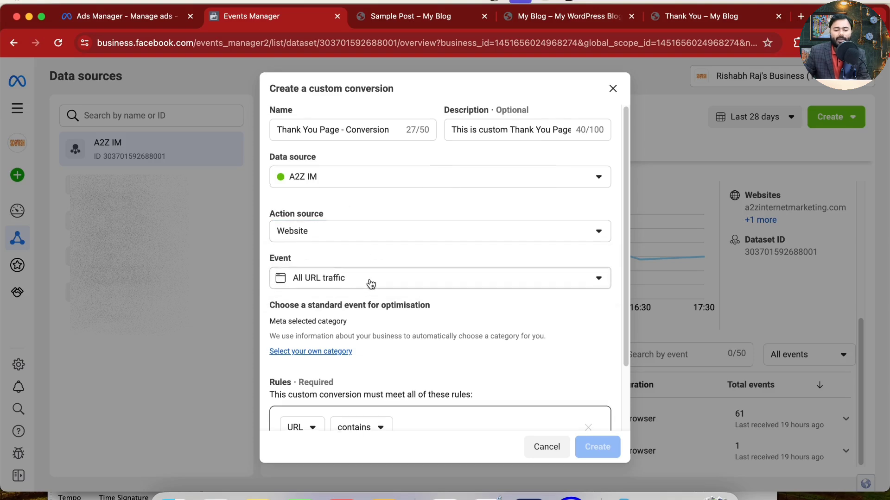
# Step: Examine which events the custom conversion can be based on
pyautogui.scroll(-2, 371, 274)
pyautogui.click(369, 240)
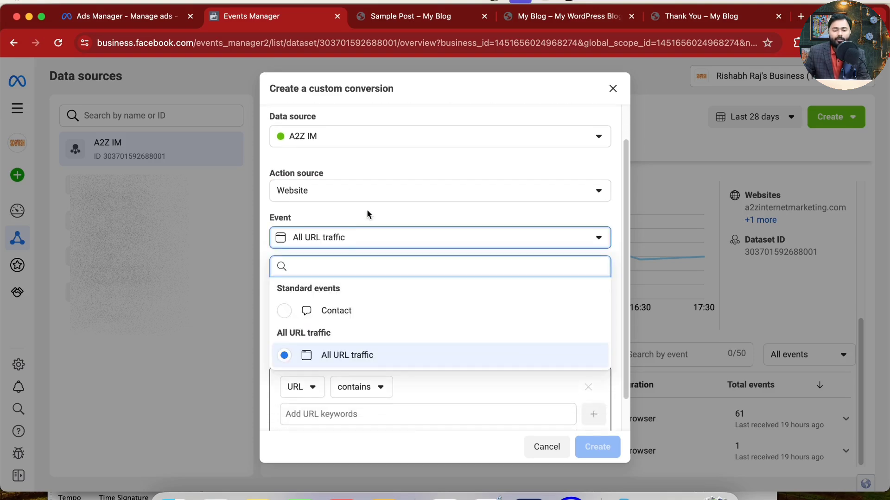
pyautogui.click(391, 218)
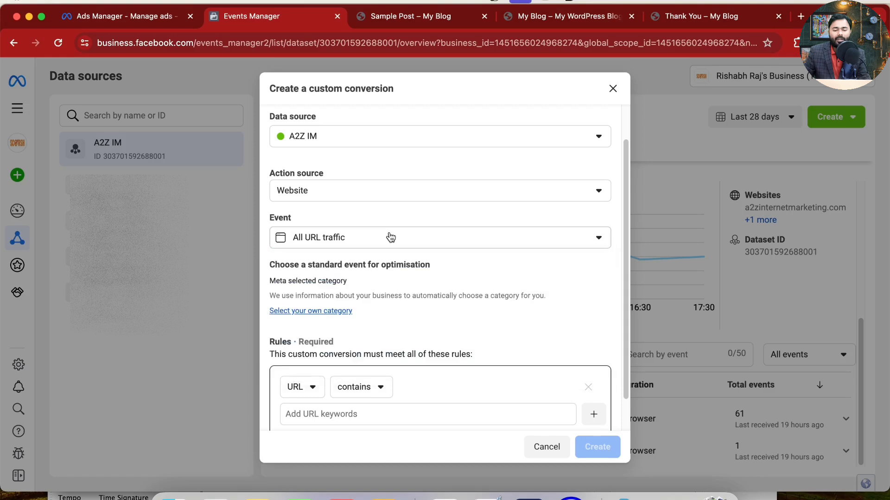
pyautogui.click(391, 238)
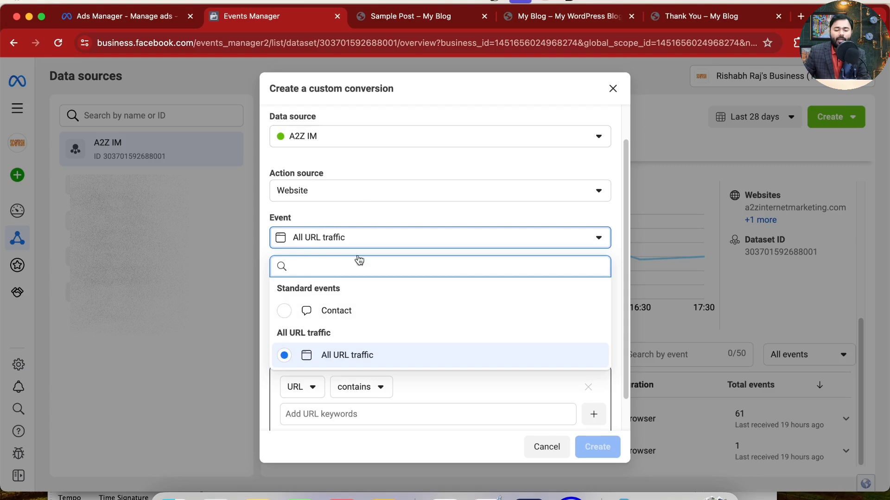
pyautogui.click(333, 238)
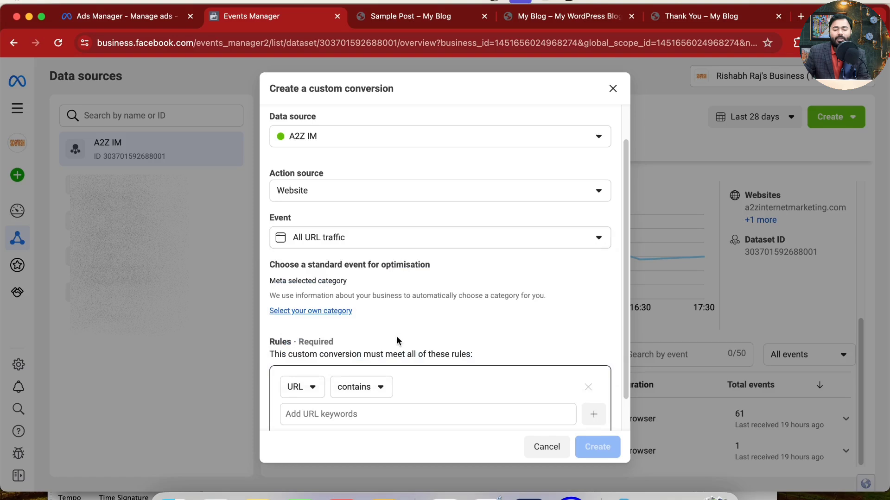
# Step: Review the standard events offered for optimisation and choose Meta-selected category (recommended) for the custom conversion
pyautogui.scroll(-1, 398, 291)
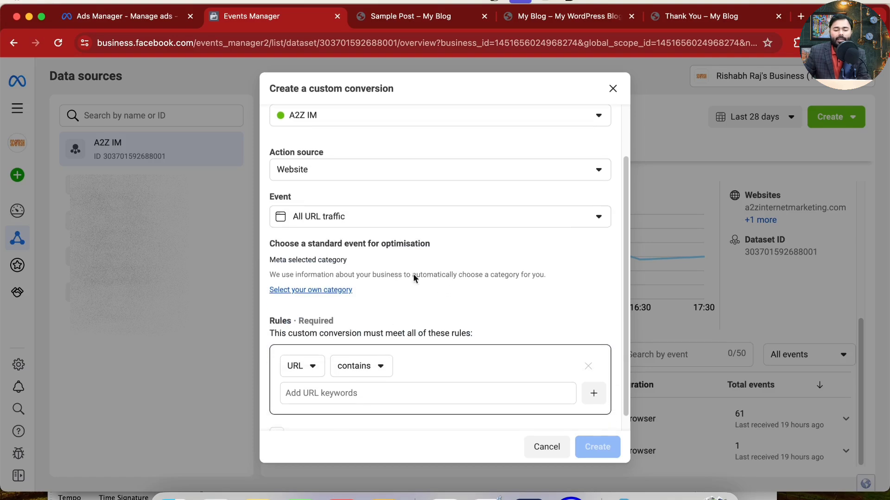
pyautogui.scroll(-1, 424, 260)
pyautogui.moveTo(269, 227); pyautogui.dragTo(438, 231)
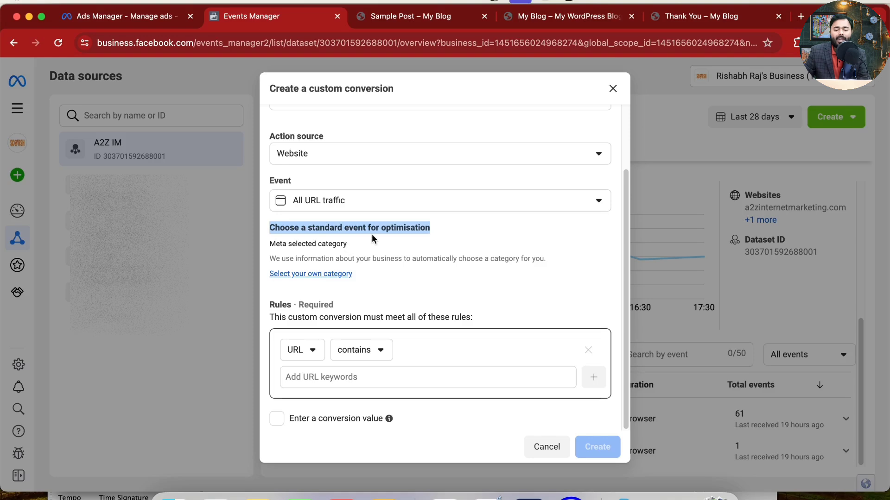
pyautogui.click(317, 275)
pyautogui.click(473, 269)
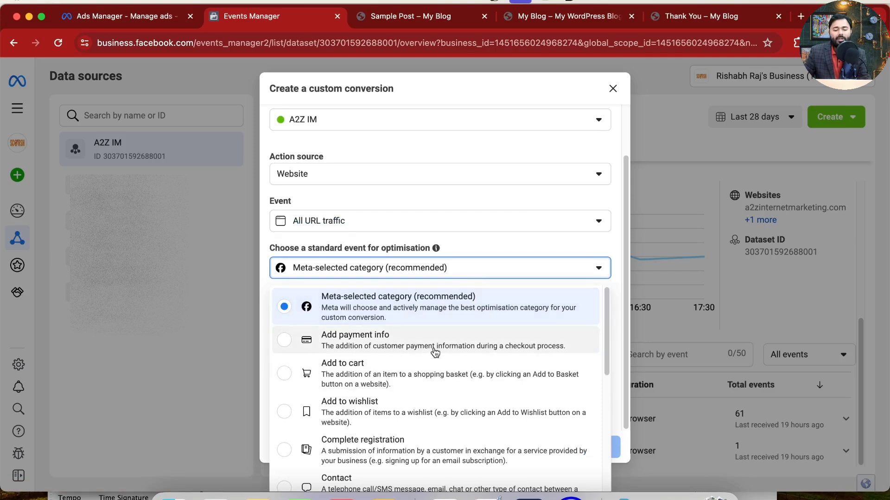
pyautogui.scroll(-1, 436, 353)
pyautogui.scroll(-1, 436, 353)
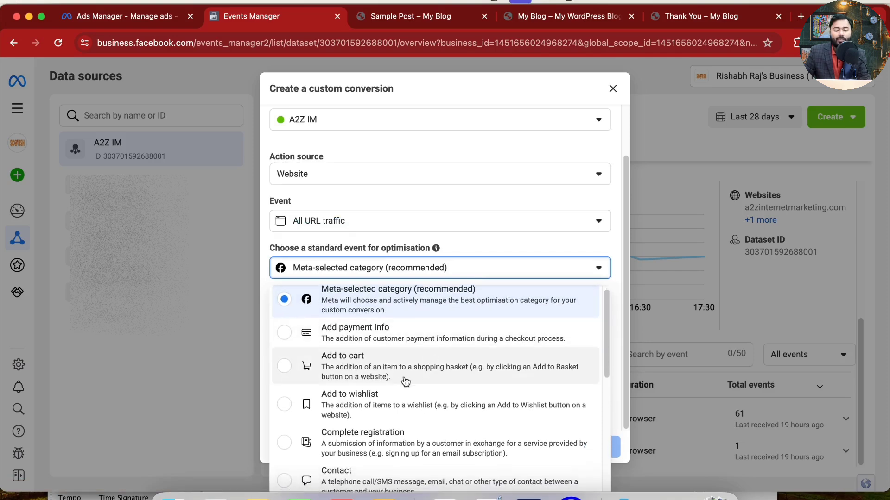
pyautogui.scroll(-3, 436, 364)
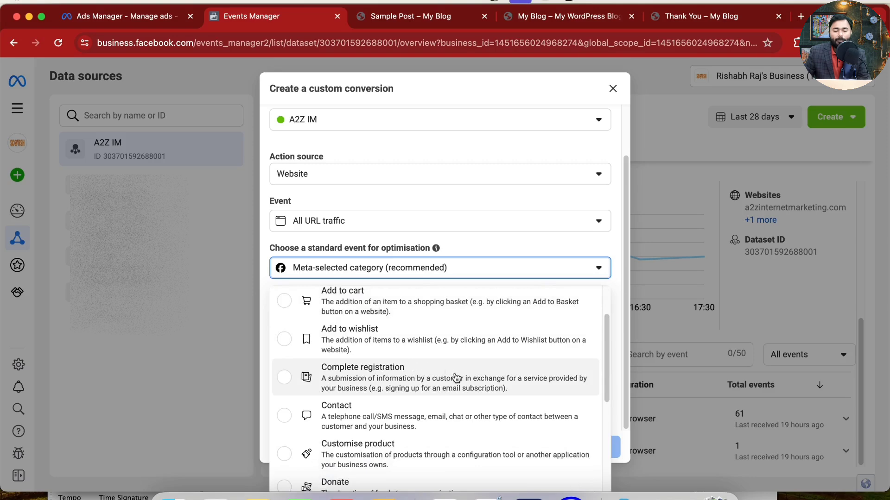
pyautogui.scroll(-1, 453, 389)
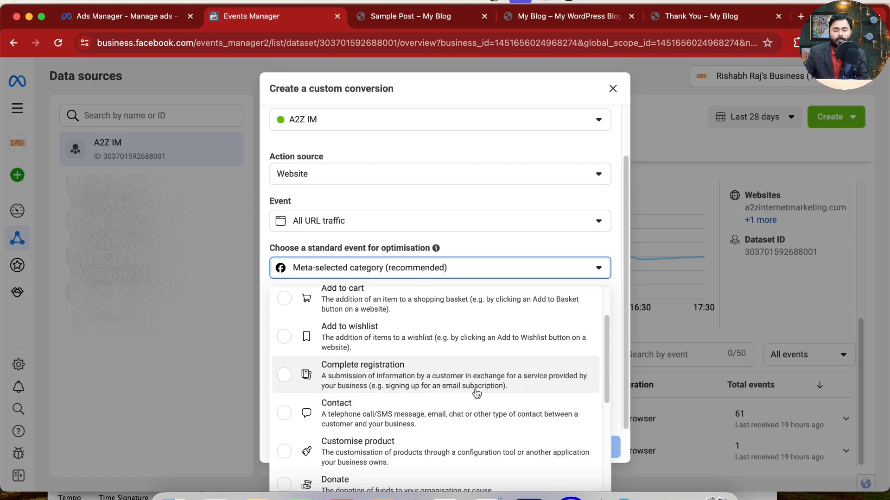
pyautogui.scroll(-1, 451, 383)
pyautogui.scroll(-3, 451, 383)
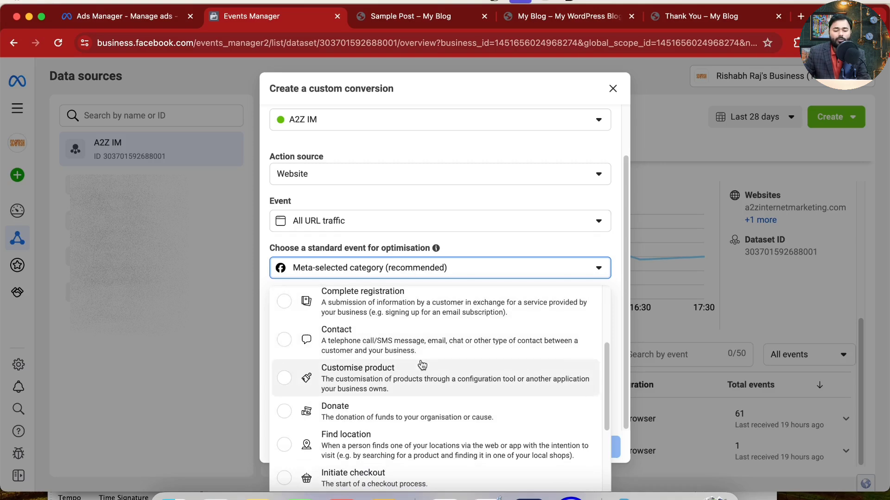
pyautogui.scroll(4, 419, 375)
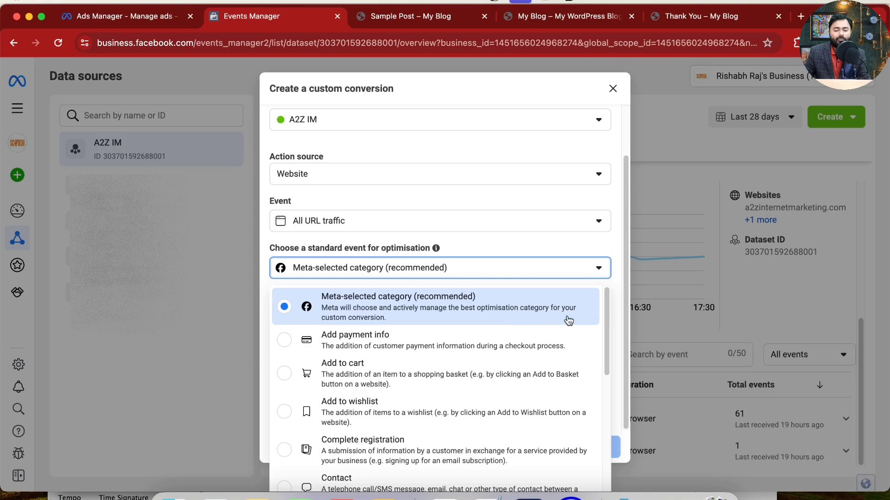
pyautogui.click(489, 309)
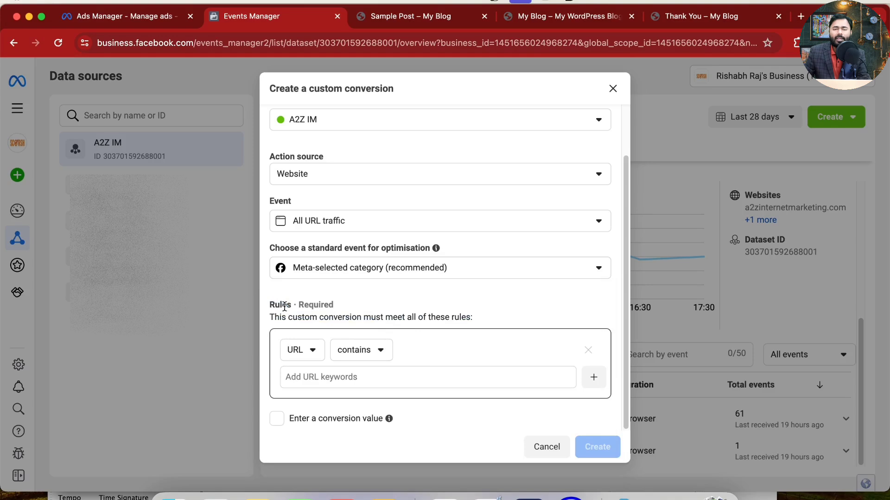
# Step: Examine the filter types and match conditions available for the custom conversion's URL rule
pyautogui.click(301, 357)
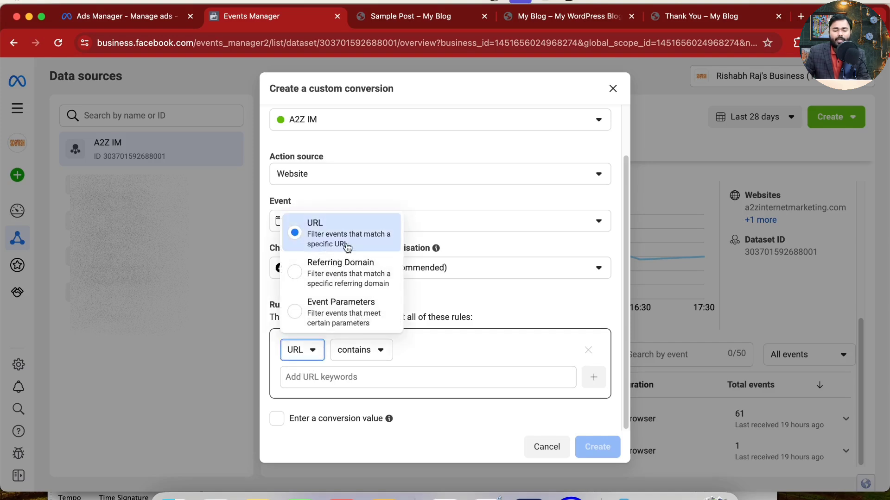
pyautogui.click(461, 290)
pyautogui.click(370, 355)
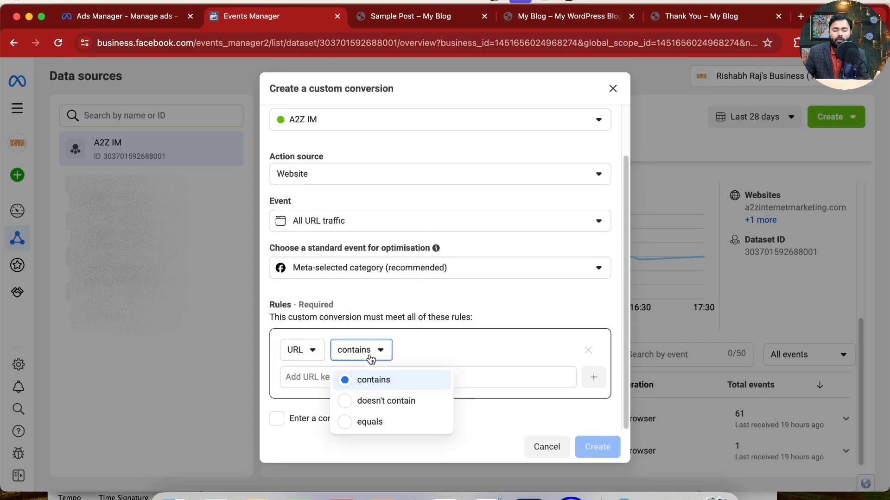
pyautogui.click(416, 308)
pyautogui.click(364, 351)
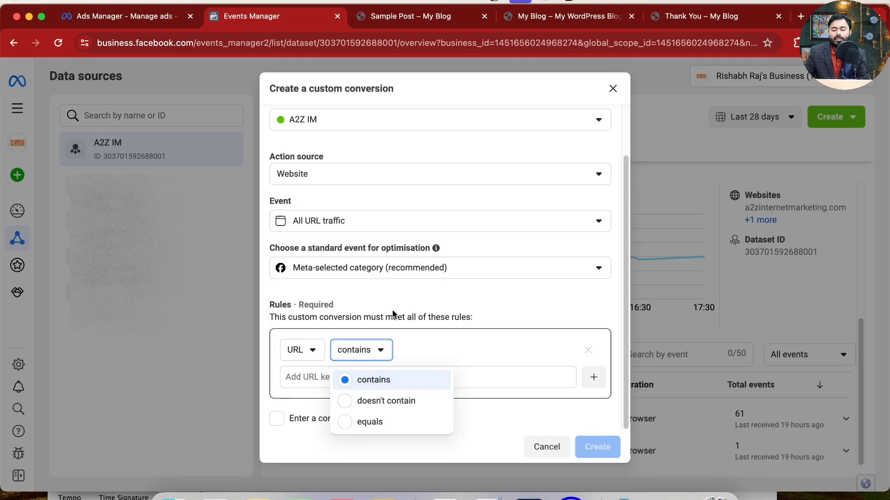
pyautogui.click(416, 300)
pyautogui.click(366, 351)
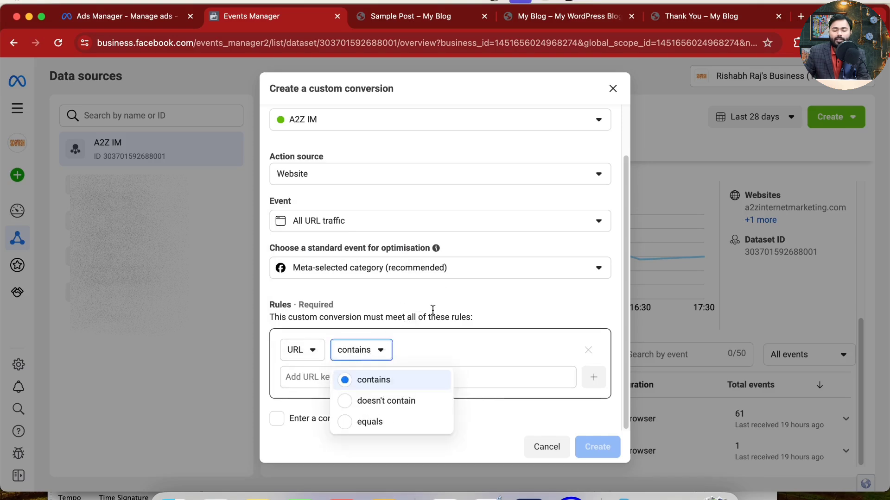
pyautogui.click(328, 379)
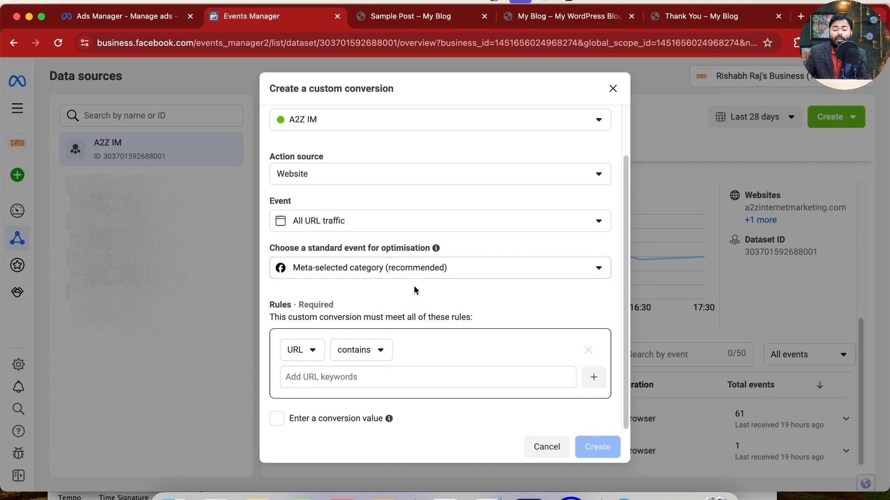
# Step: Switch to the website's Thank You page and copy the "thank-you" part of its address
pyautogui.click(677, 19)
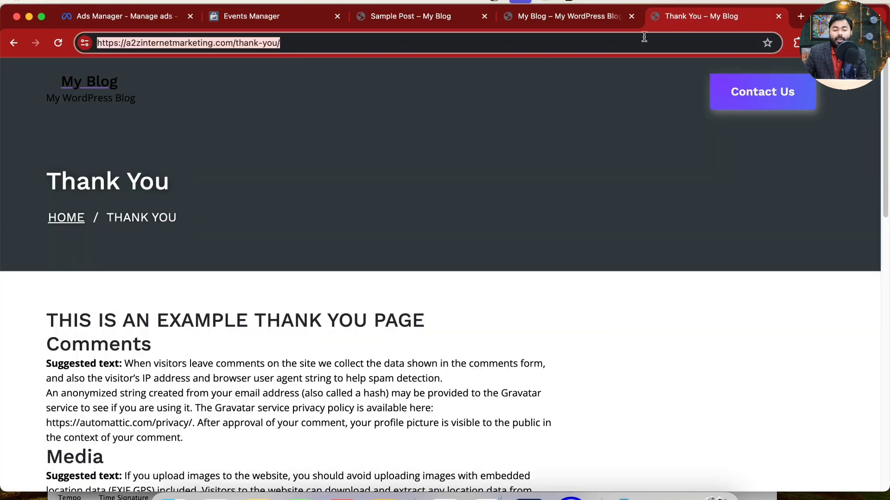
pyautogui.click(241, 44)
pyautogui.moveTo(235, 43); pyautogui.dragTo(273, 43)
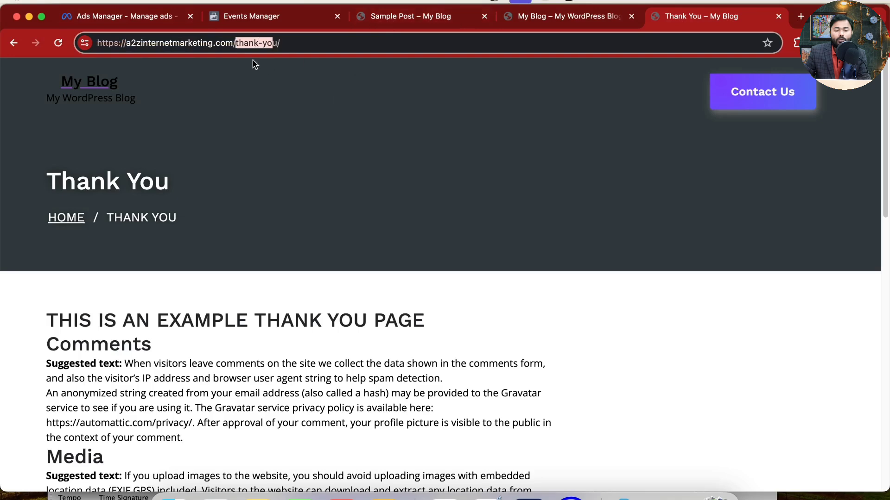
pyautogui.click(250, 43)
pyautogui.moveTo(235, 43); pyautogui.dragTo(278, 44)
pyautogui.rightClick(274, 44)
pyautogui.click(316, 147)
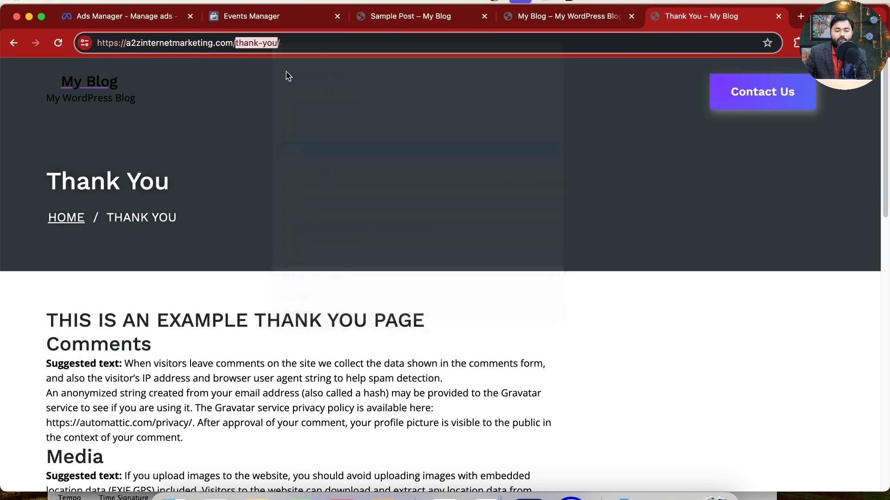
# Step: Back in Events Manager, add "thank-you" as the keyword of the URL contains rule
pyautogui.click(285, 18)
pyautogui.click(337, 377)
pyautogui.press('super+v')
pyautogui.press('Return')
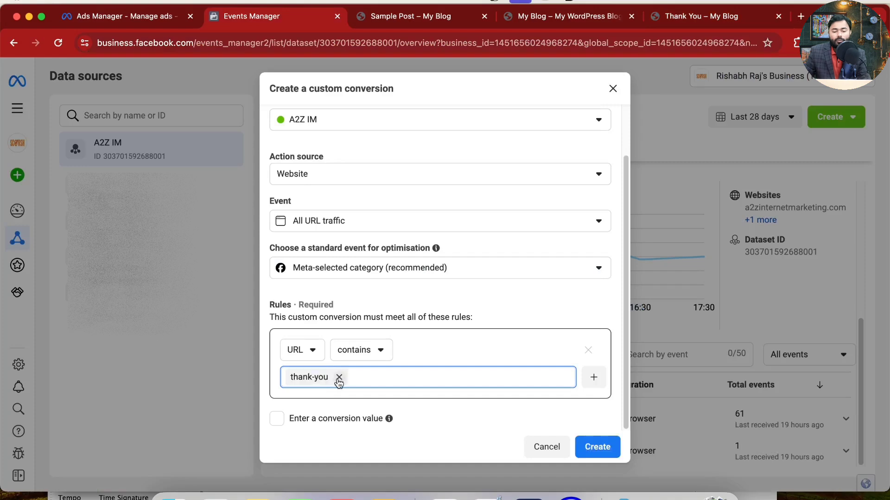
pyautogui.click(443, 329)
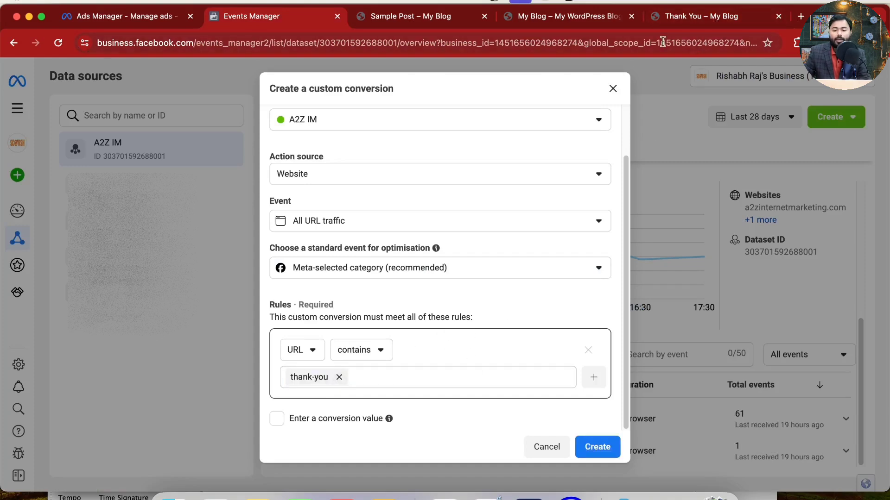
# Step: Check the Thank You page again and review the match conditions for the thank-you URL rule
pyautogui.click(679, 18)
pyautogui.click(306, 17)
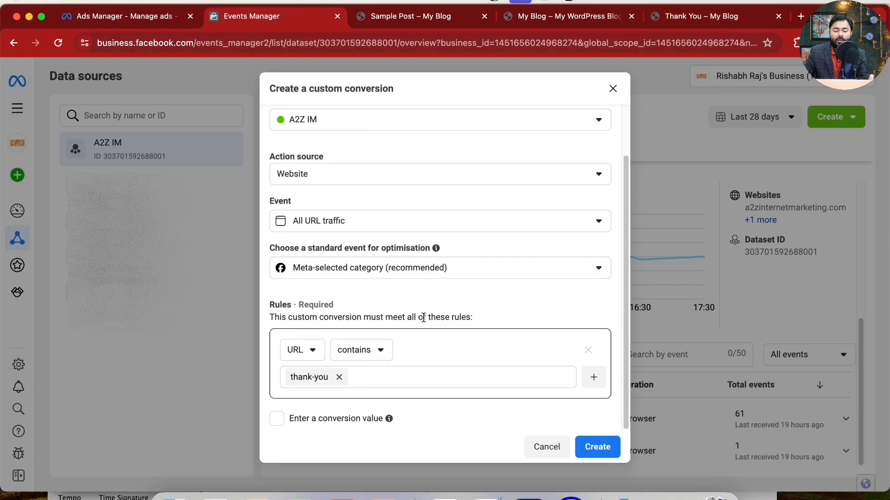
pyautogui.click(361, 363)
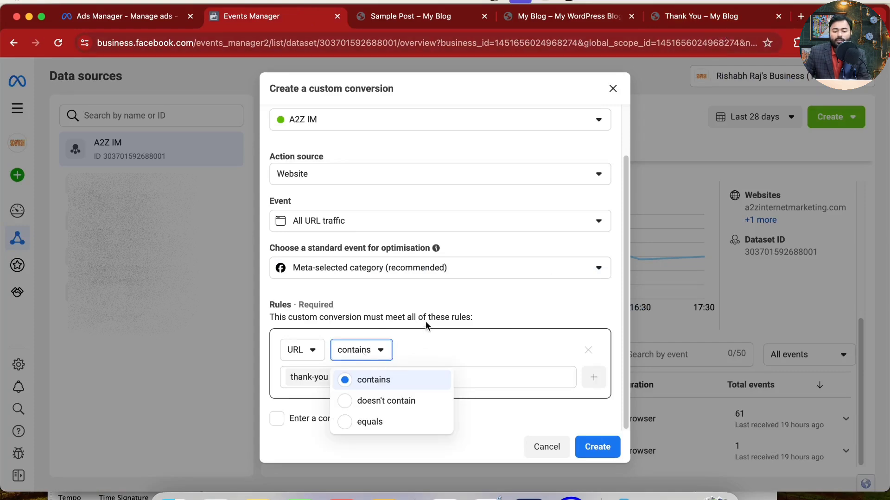
pyautogui.click(470, 307)
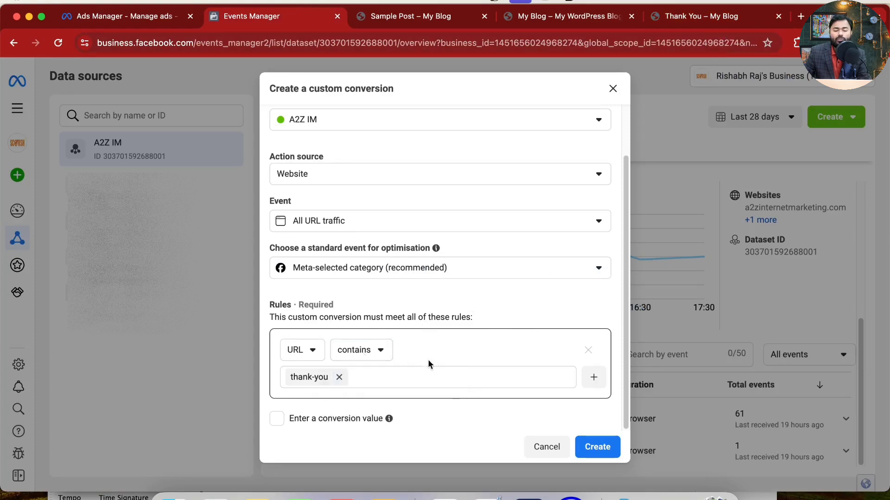
pyautogui.click(363, 357)
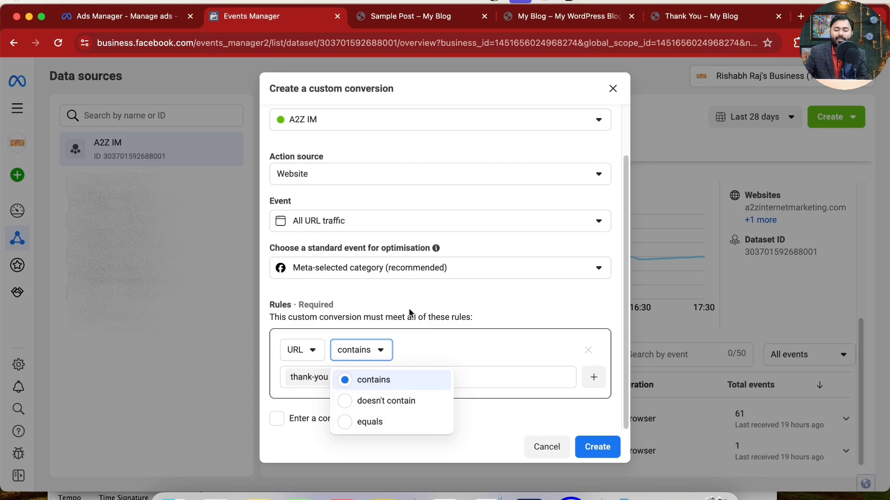
pyautogui.click(449, 289)
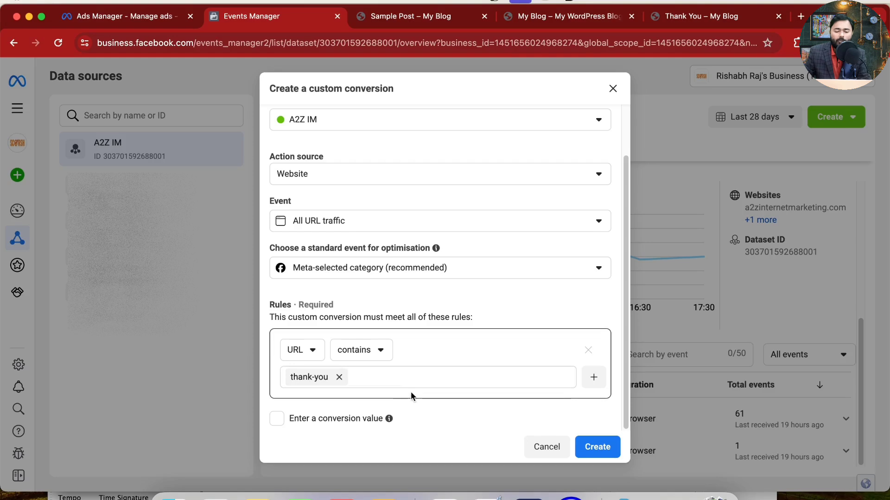
# Step: Try the option to enter a conversion value and turn it off again without a value
pyautogui.click(308, 419)
pyautogui.click(324, 414)
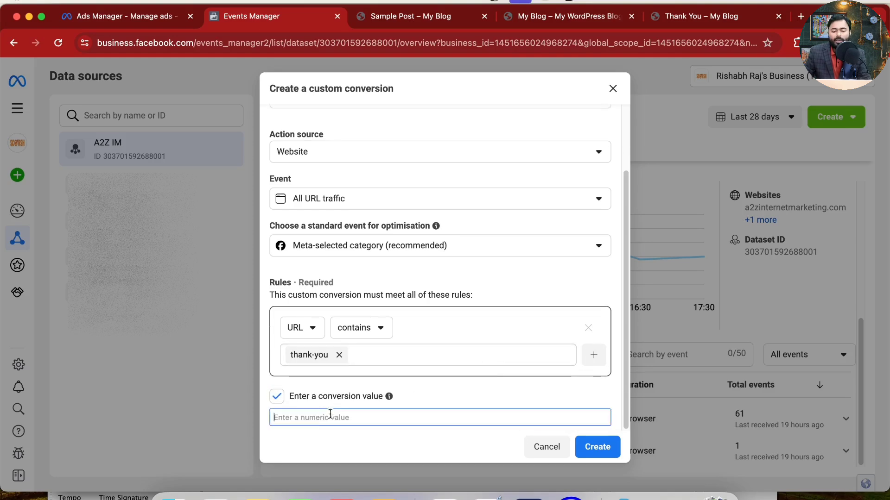
pyautogui.click(277, 397)
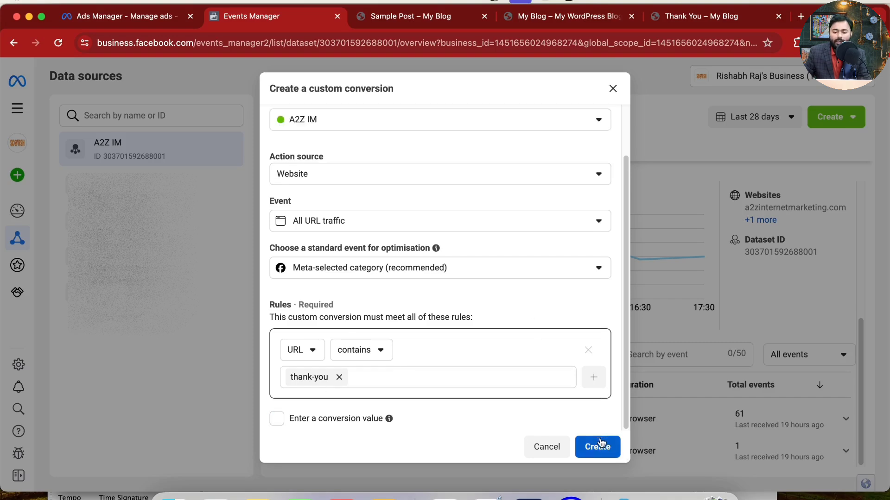
# Step: Try a second URL rule alongside the thank-you rule, check how multiple rules combine, and remove the empty rule
pyautogui.click(594, 378)
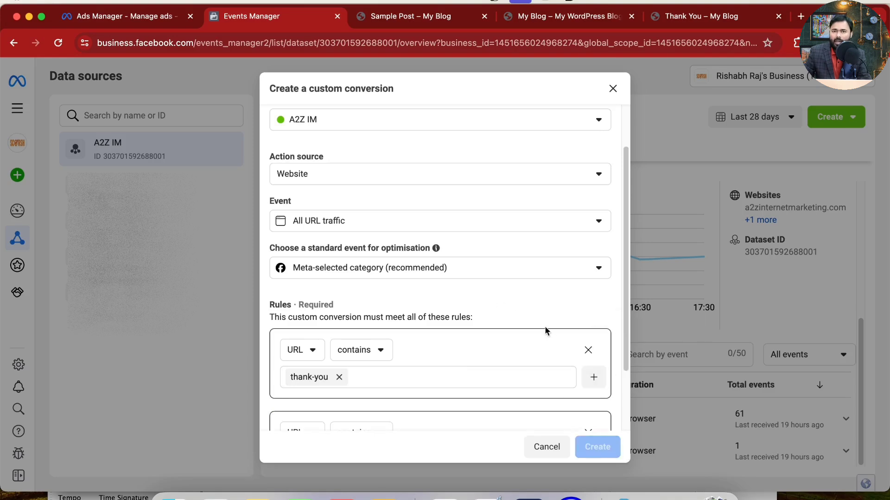
pyautogui.scroll(-1, 540, 332)
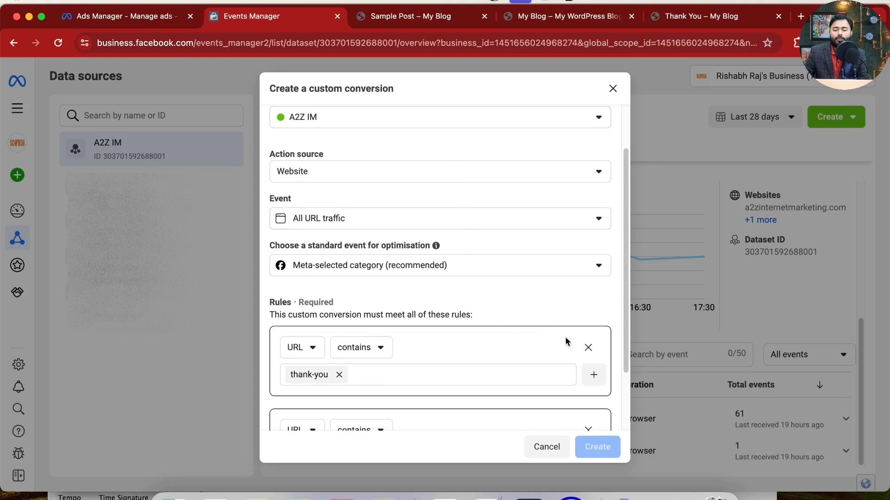
pyautogui.scroll(-3, 560, 294)
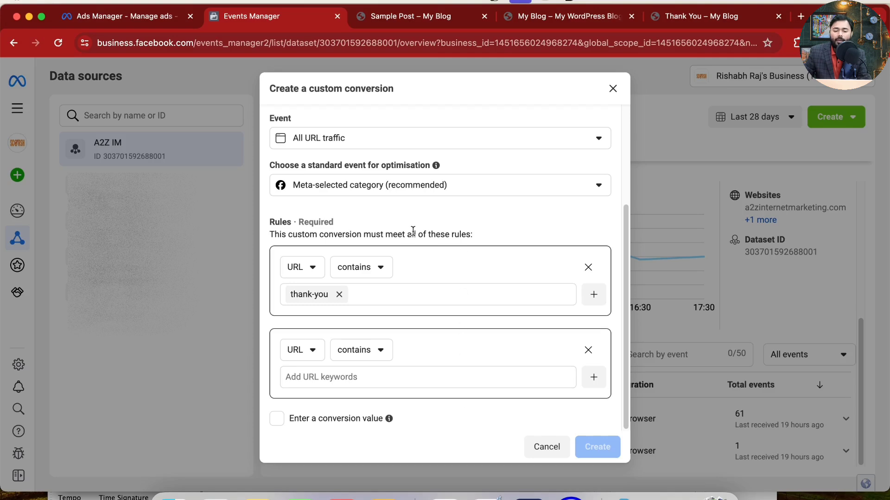
pyautogui.moveTo(266, 233); pyautogui.dragTo(480, 237)
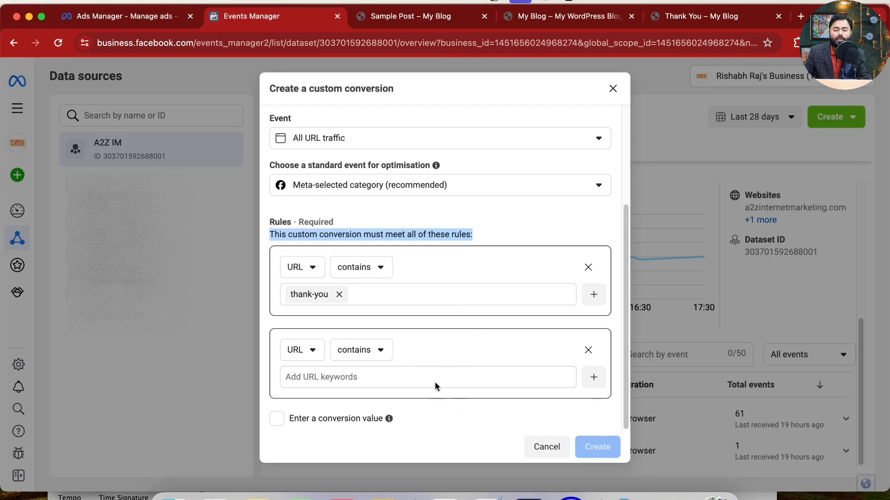
pyautogui.click(588, 350)
# Step: Try to create the custom conversion with the thank-you URL rule and review the form's feedback
pyautogui.click(599, 448)
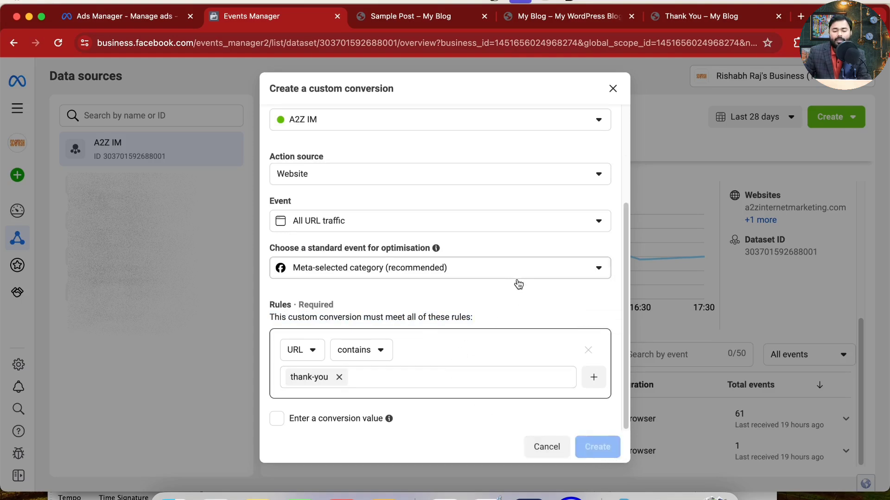
pyautogui.scroll(3, 526, 322)
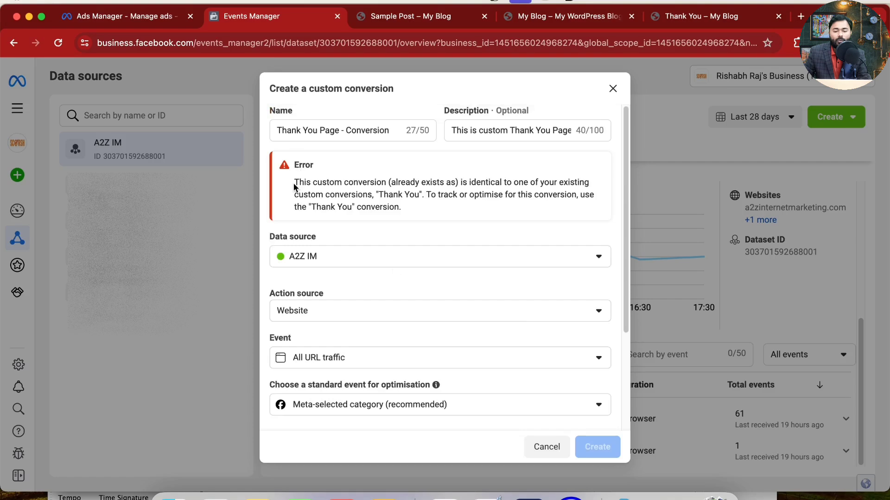
pyautogui.moveTo(294, 183); pyautogui.dragTo(454, 183)
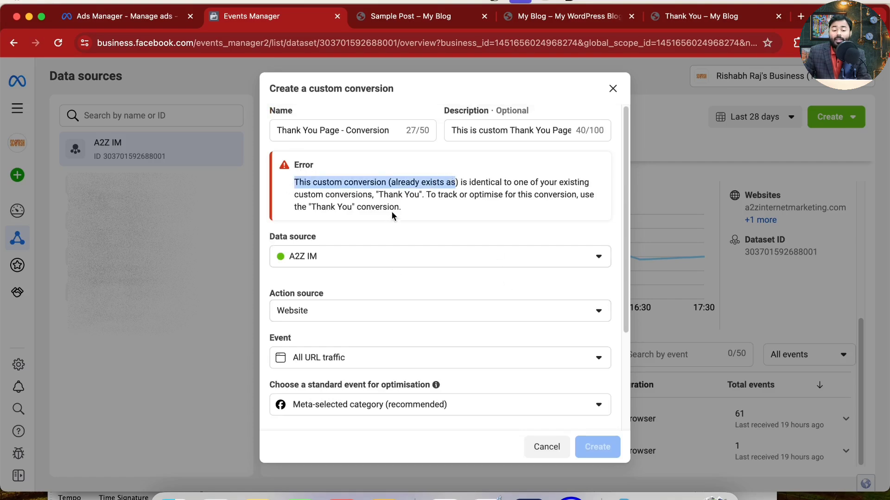
pyautogui.scroll(-1, 515, 317)
pyautogui.scroll(-4, 515, 313)
pyautogui.scroll(5, 514, 314)
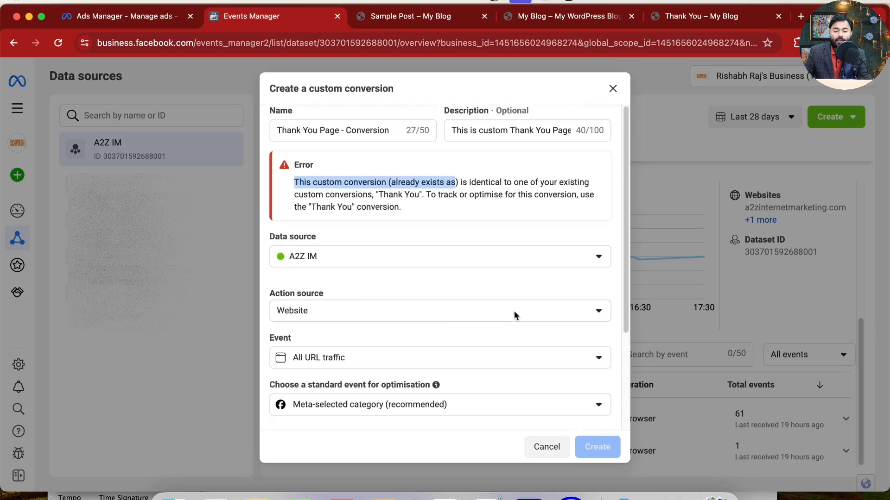
# Step: Check the hello-world slug in the Sample Post page's URL and rename the custom conversion to Hello World
pyautogui.click(377, 17)
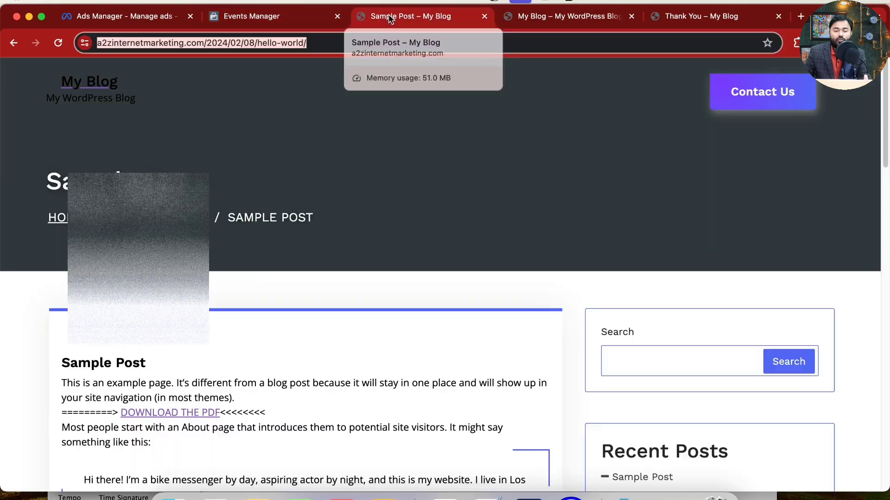
pyautogui.click(264, 46)
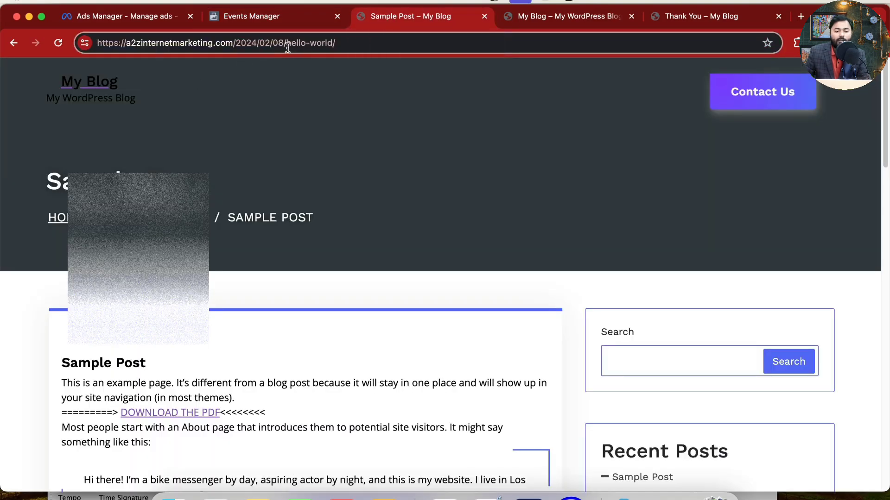
pyautogui.moveTo(285, 44); pyautogui.dragTo(332, 44)
pyautogui.click(252, 17)
pyautogui.press('super+a')
pyautogui.write('H')
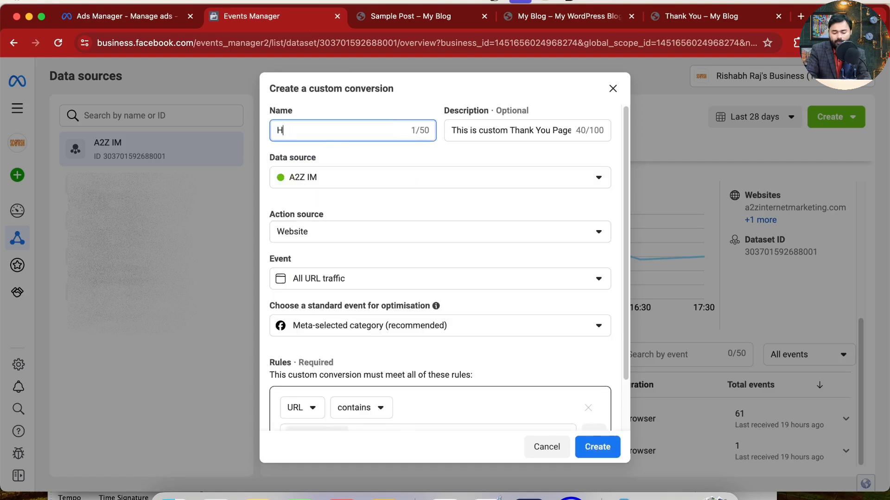
pyautogui.write('ello QWWord')
pyautogui.press('BackSpace')
pyautogui.write('ld')
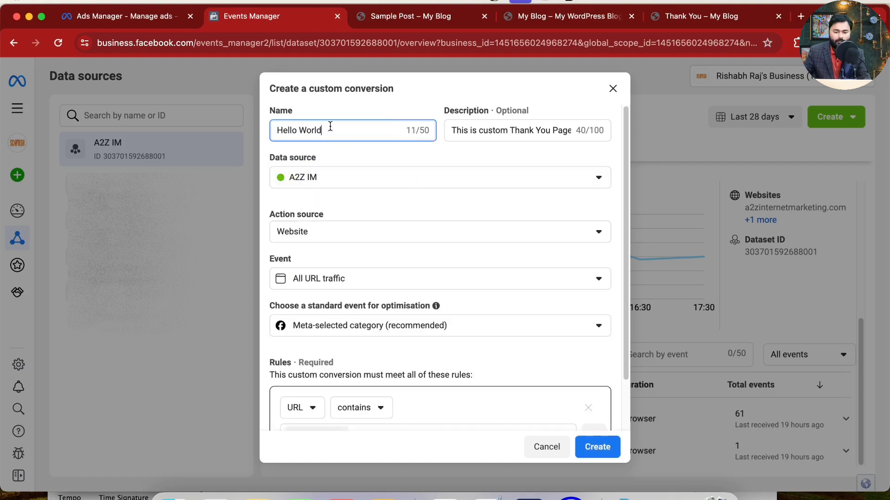
pyautogui.press('Tab')
# Step: Copy the conversion's name, Hello World, into the URL contains rule as its keyword
pyautogui.click(329, 130)
pyautogui.press('super+a')
pyautogui.press('super+c')
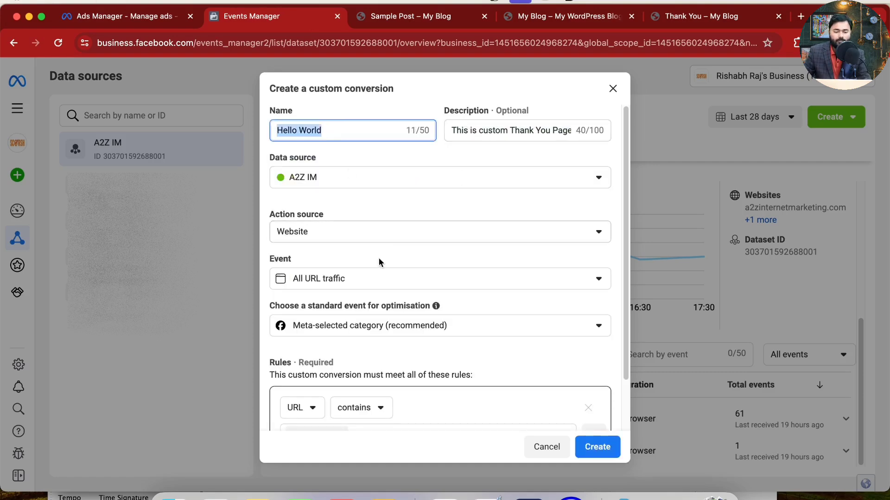
pyautogui.scroll(-2, 380, 275)
pyautogui.click(339, 377)
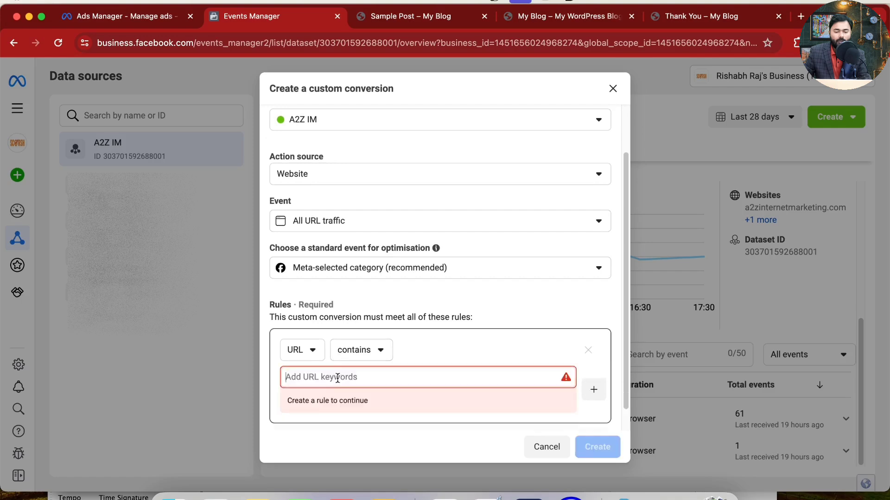
pyautogui.press('super+v')
pyautogui.press('Return')
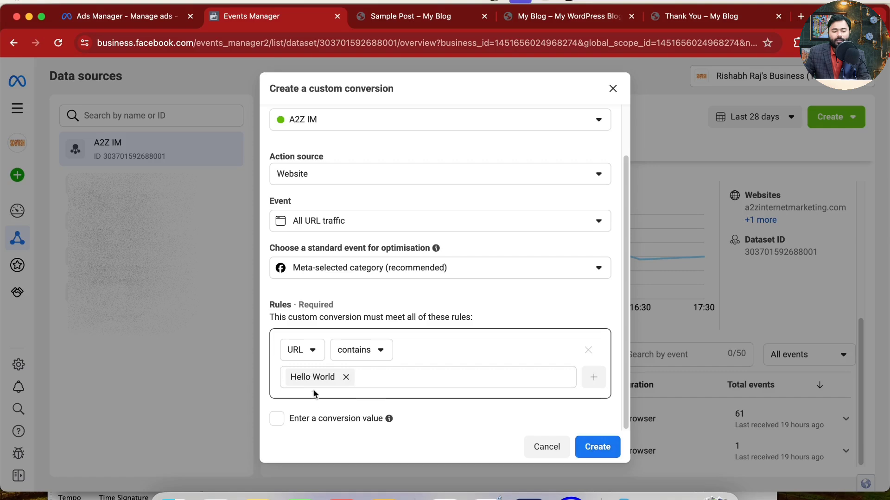
# Step: Add hello and world as two further keywords to the URL contains rule
pyautogui.click(360, 376)
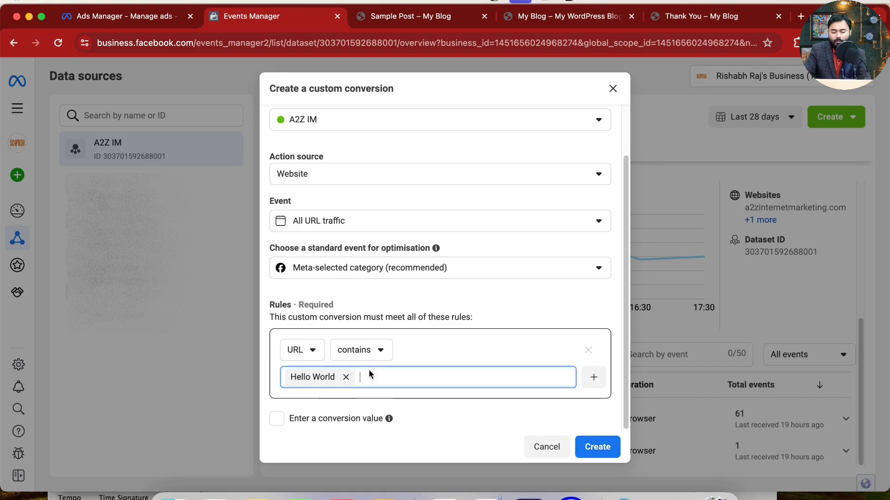
pyautogui.write('hello')
pyautogui.press('Return')
pyautogui.write('wor')
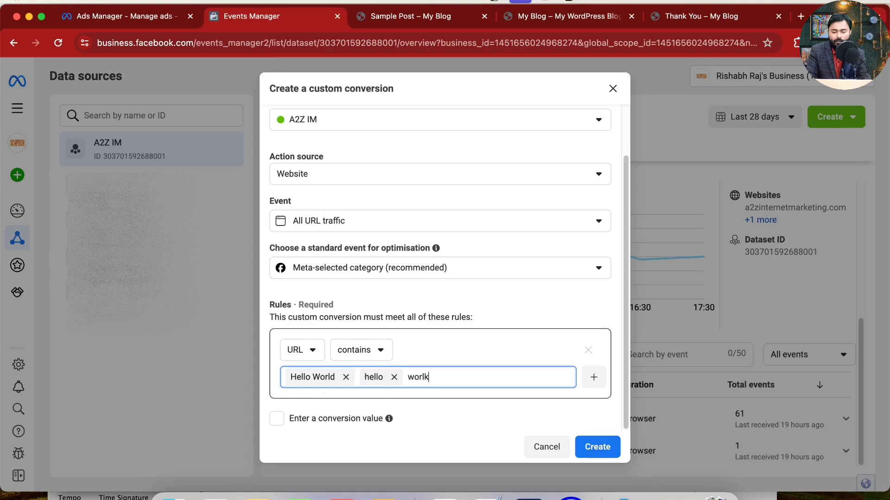
pyautogui.write('ld')
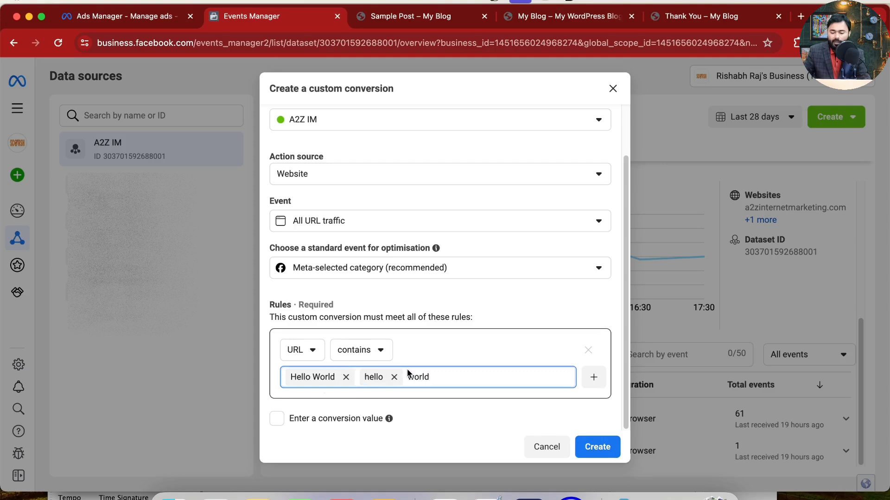
pyautogui.press('Return')
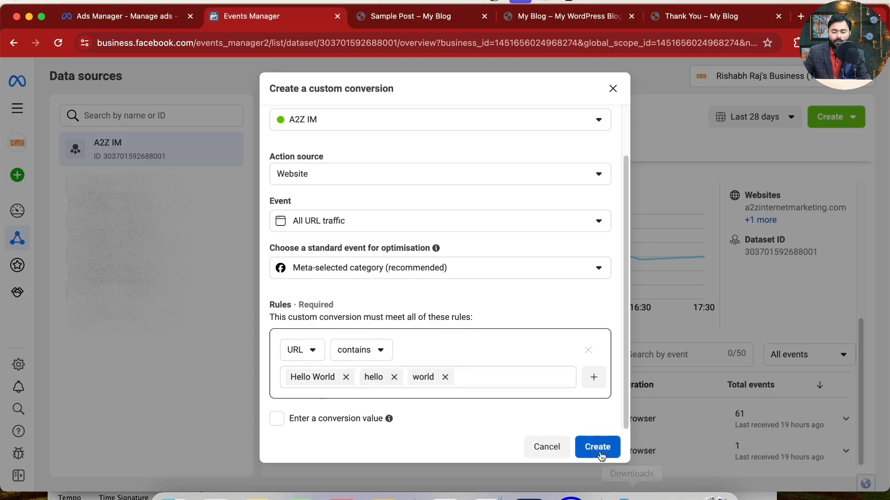
# Step: Create the Hello World custom conversion on the A2Z IM pixel, review the confirmation and close it
pyautogui.click(598, 447)
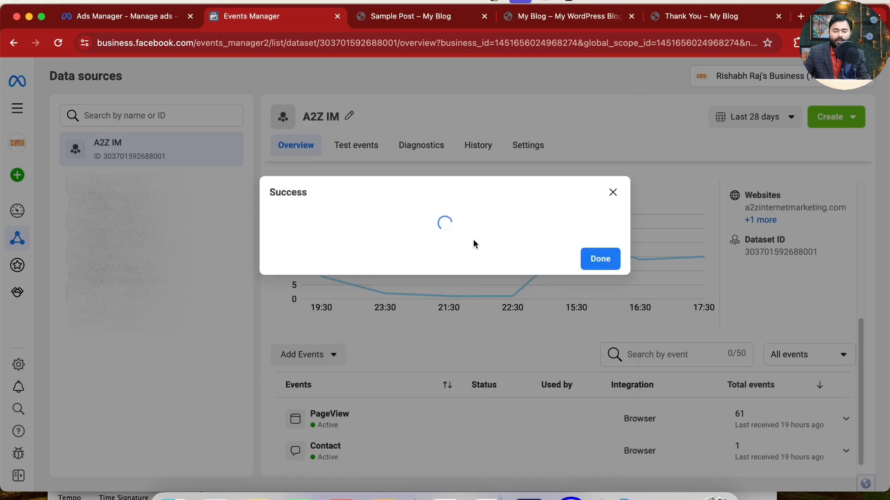
pyautogui.moveTo(302, 223); pyautogui.dragTo(405, 221)
pyautogui.moveTo(484, 230); pyautogui.dragTo(388, 219)
pyautogui.click(600, 260)
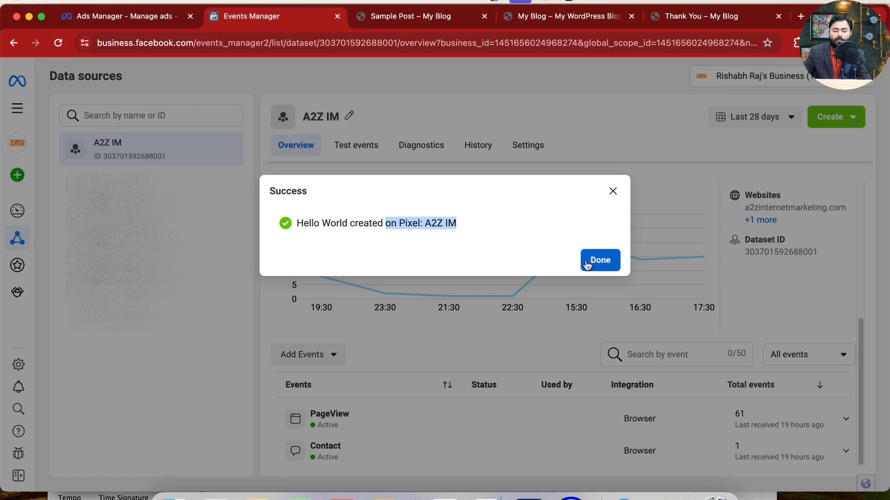
# Step: Check the Sample Post page's URL and review the event activity in the A2Z IM dataset overview
pyautogui.click(409, 21)
pyautogui.click(414, 41)
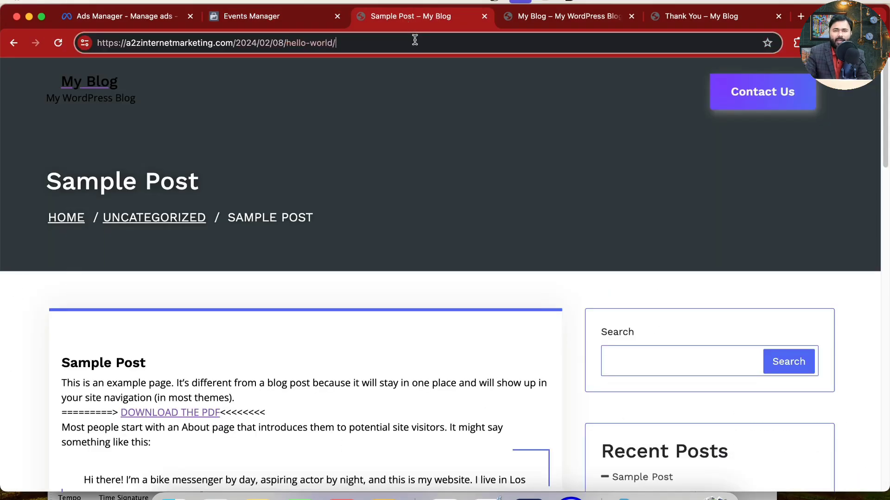
pyautogui.click(269, 17)
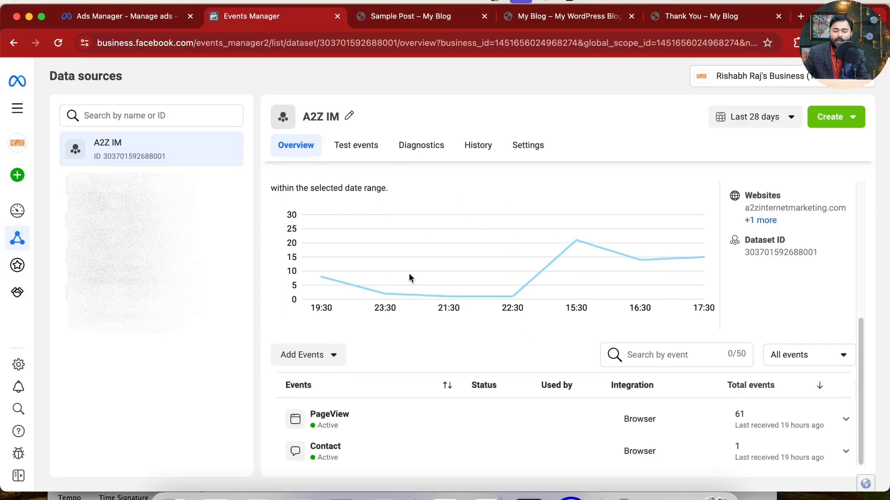
pyautogui.scroll(5, 409, 274)
pyautogui.scroll(-2, 411, 271)
pyautogui.scroll(-2, 413, 270)
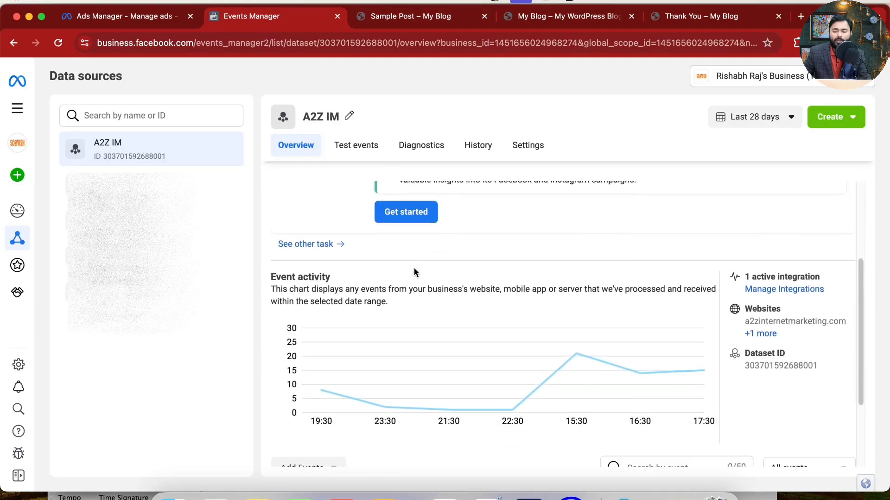
# Step: Load the Sample Post page again to generate a visit, and return to the A2Z IM dataset overview
pyautogui.click(404, 18)
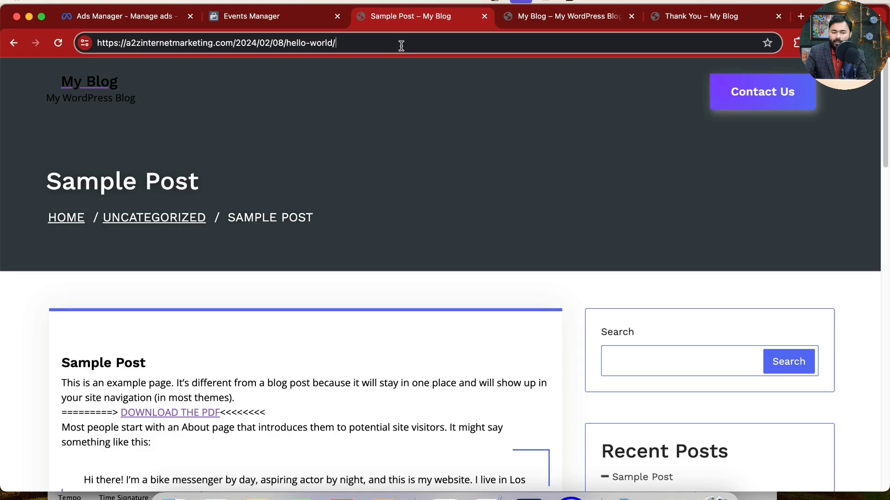
pyautogui.press('Return')
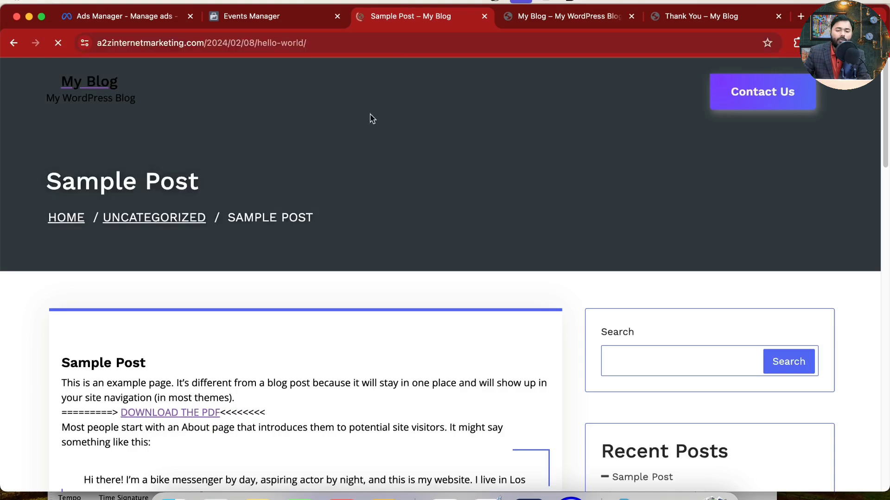
pyautogui.click(287, 19)
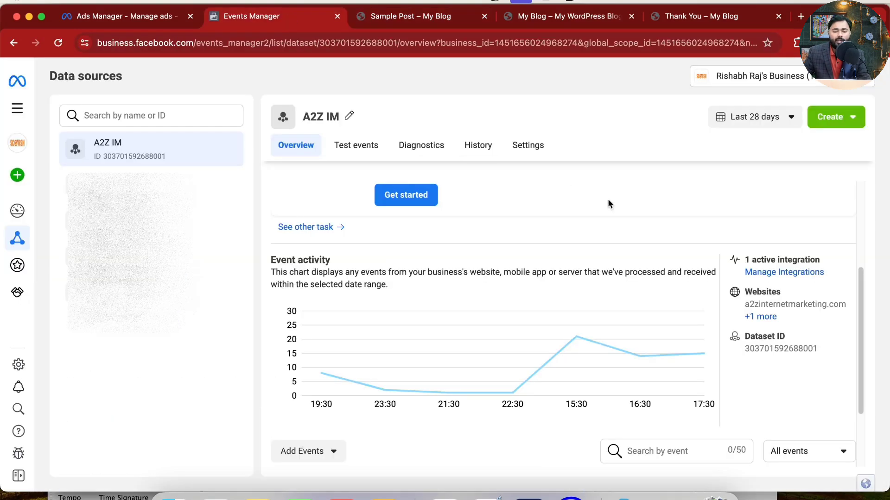
# Step: Inspect the Sample Post page's PageView event and its pixel location in Meta Pixel Helper
pyautogui.click(415, 17)
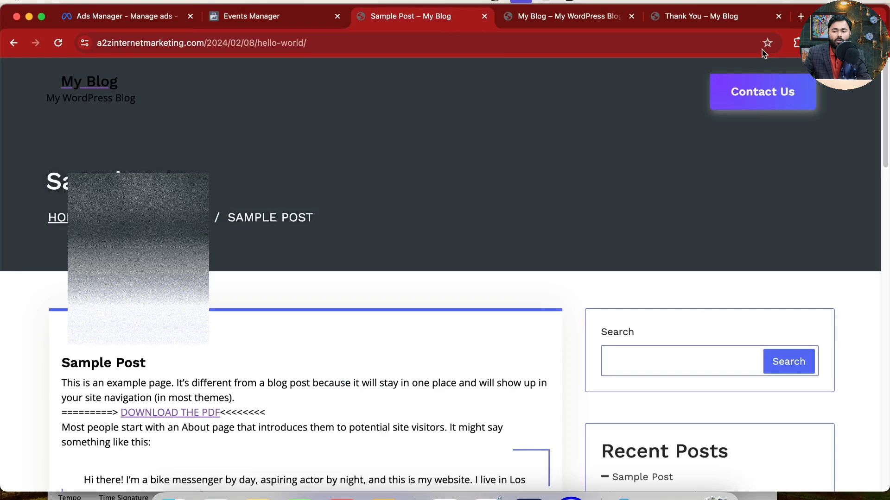
pyautogui.click(795, 43)
pyautogui.click(636, 170)
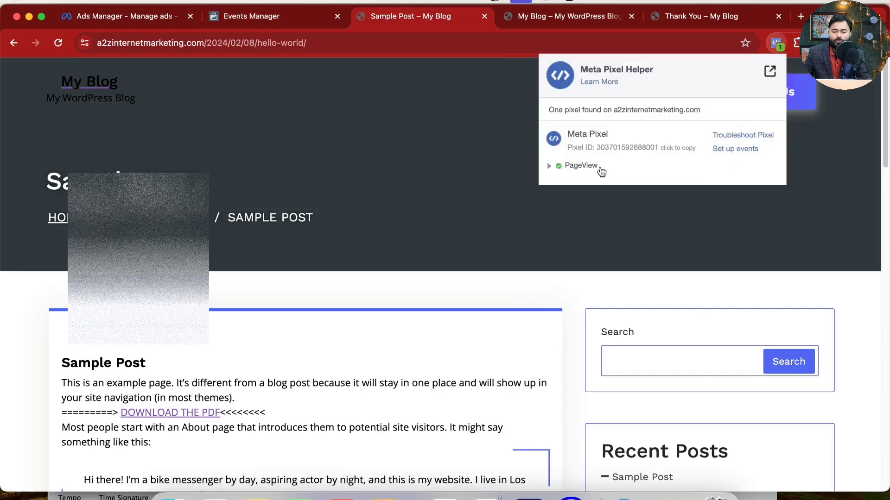
pyautogui.click(595, 168)
pyautogui.click(618, 226)
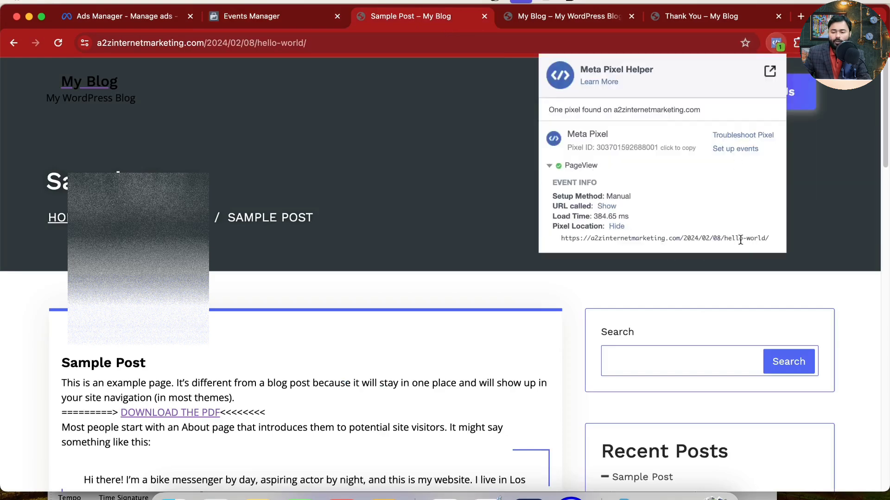
pyautogui.moveTo(721, 239); pyautogui.dragTo(759, 239)
pyautogui.click(408, 146)
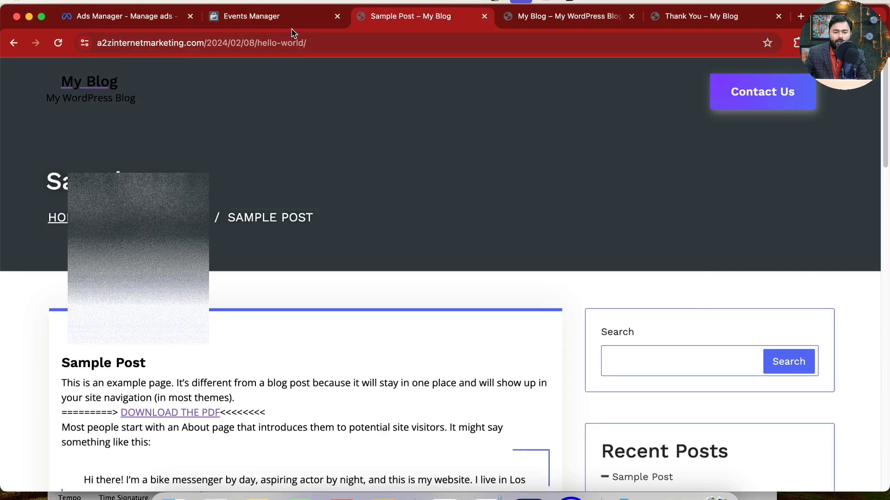
# Step: Refresh the A2Z IM overview to review its events list, and check the Sample Post page's URL again
pyautogui.click(299, 19)
pyautogui.scroll(-2, 549, 215)
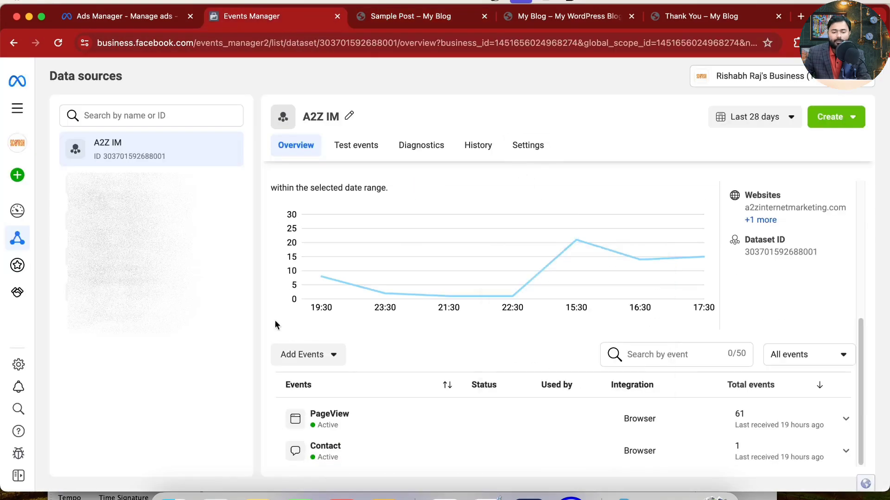
pyautogui.click(57, 42)
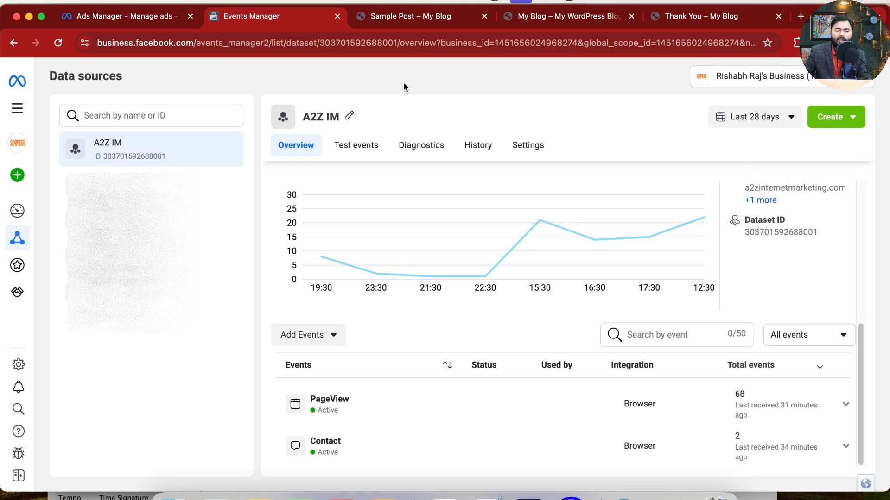
pyautogui.click(403, 17)
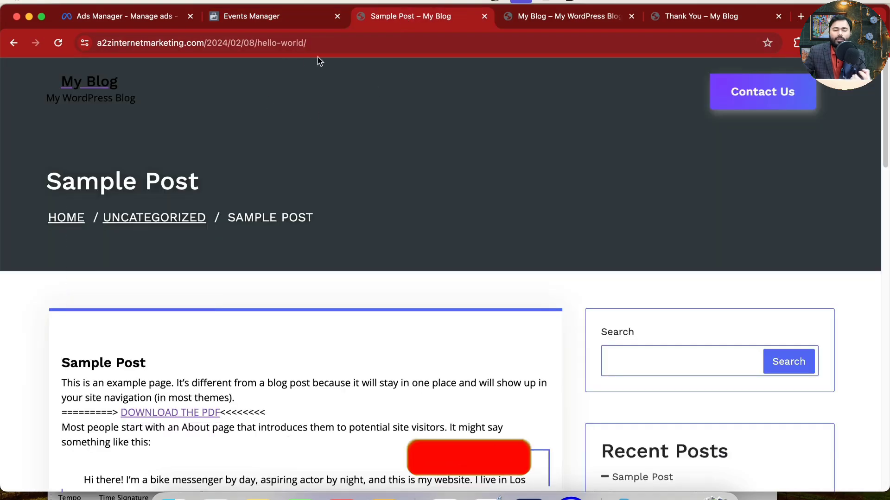
pyautogui.moveTo(308, 43); pyautogui.dragTo(39, 43)
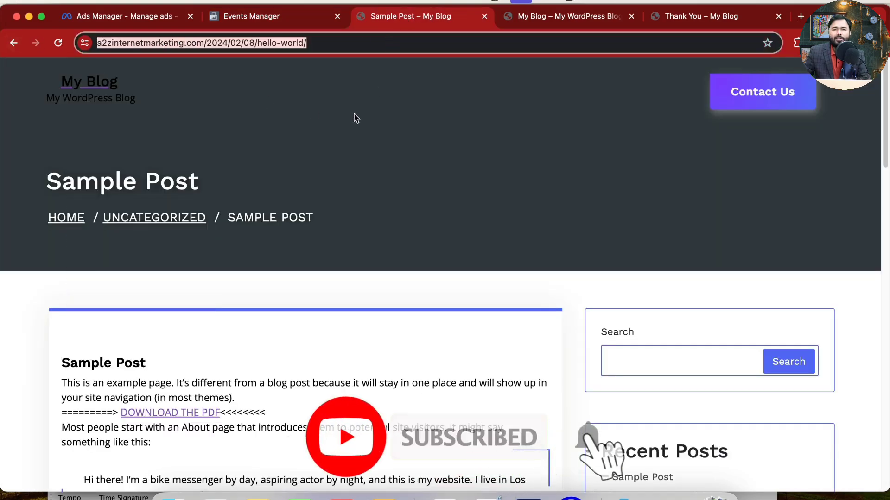